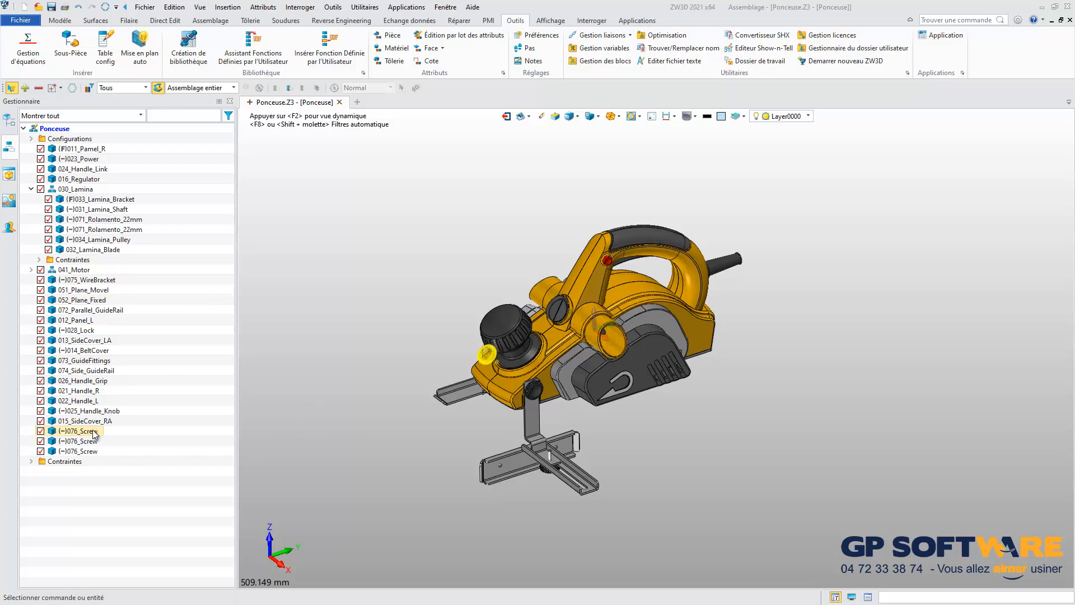
# - Group the three 076_Screw components as a subassembly named Fixation
pyautogui.click(92, 431)
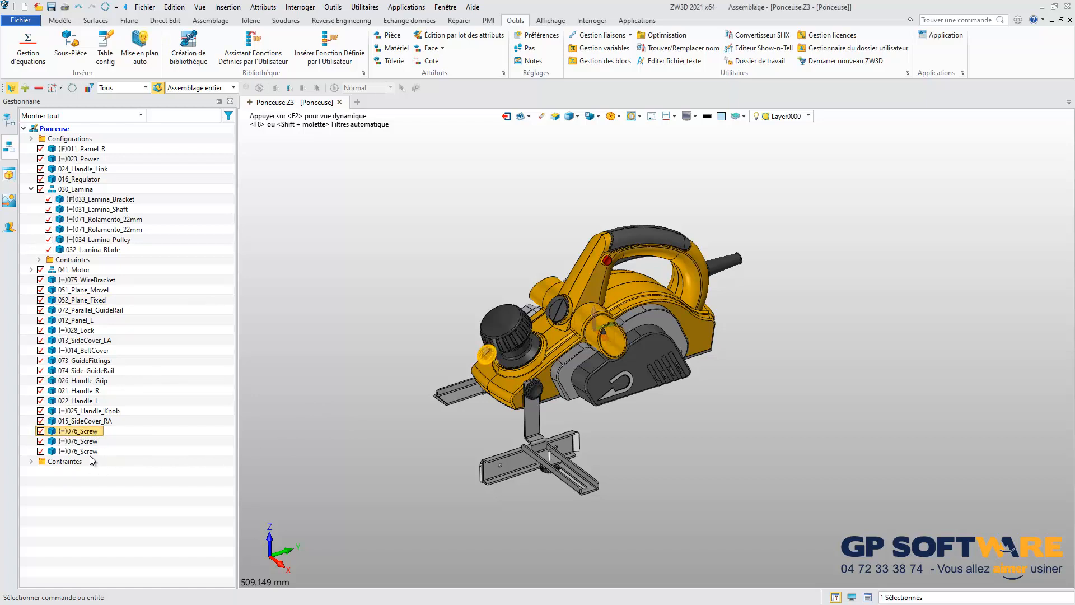
pyautogui.keyDown('shift'); pyautogui.click(88, 451); pyautogui.keyUp('shift')
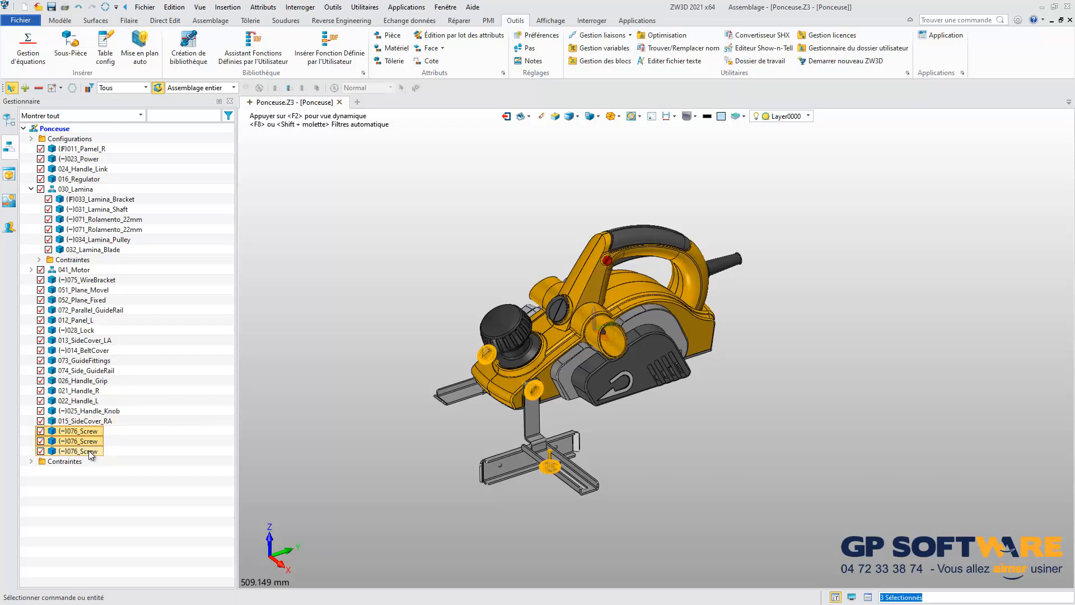
pyautogui.rightClick(86, 451)
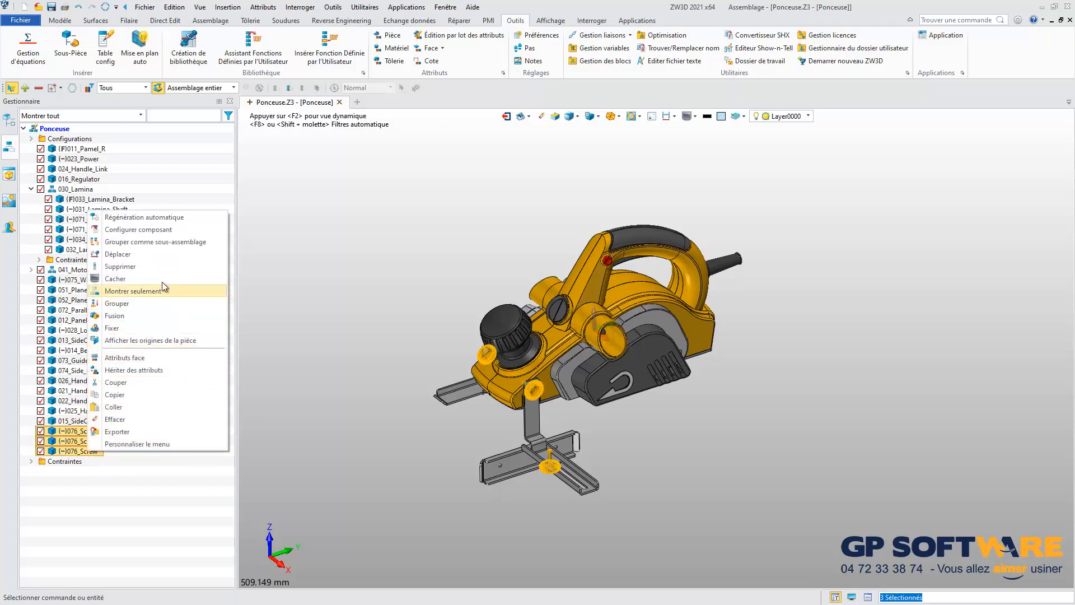
pyautogui.click(148, 243)
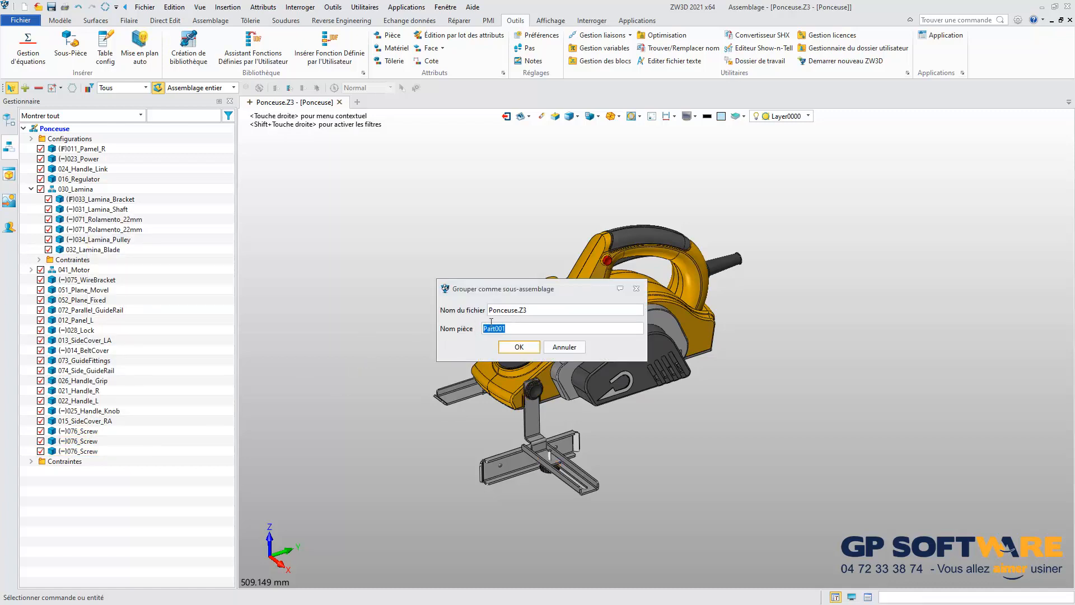
pyautogui.press('BackSpace')
pyautogui.click(515, 348)
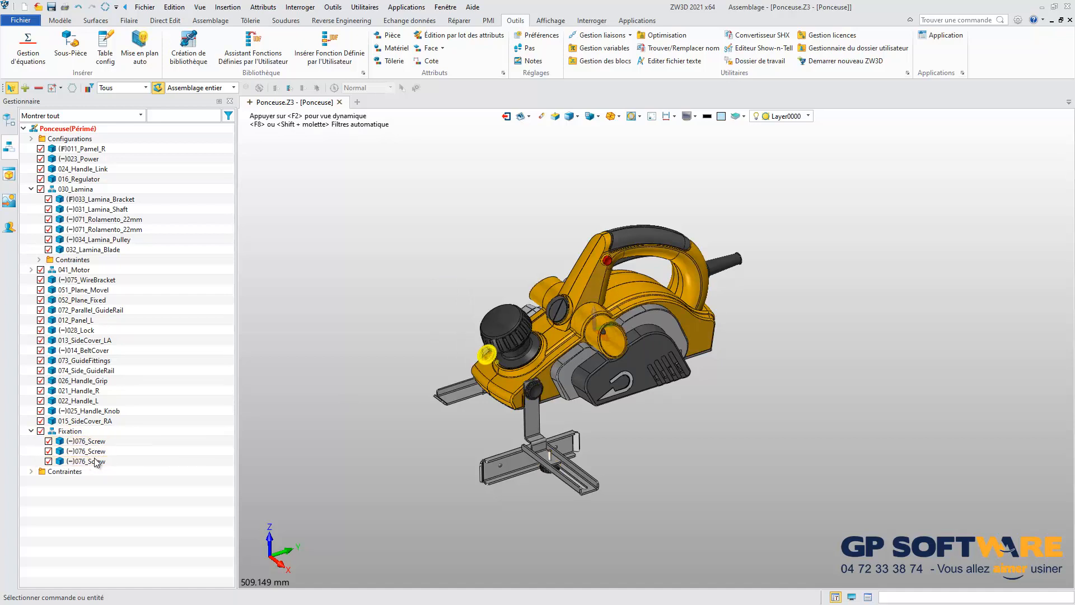
pyautogui.click(71, 432)
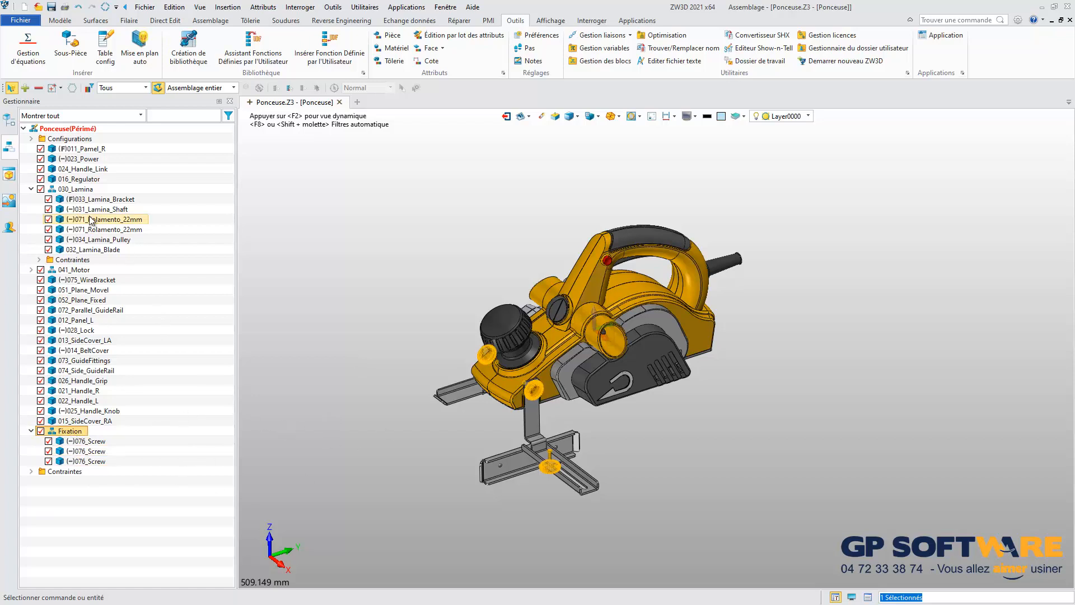
# - Dissolve the 030_Lamina subassembly, deleting its assembly constraints as well, and select its released components
pyautogui.click(71, 192)
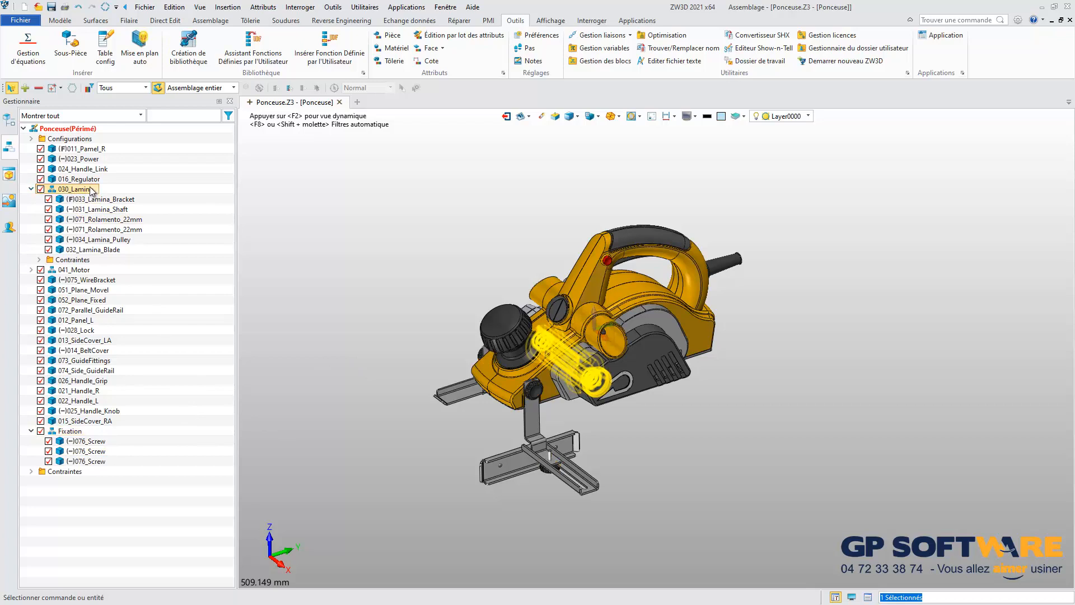
pyautogui.rightClick(91, 192)
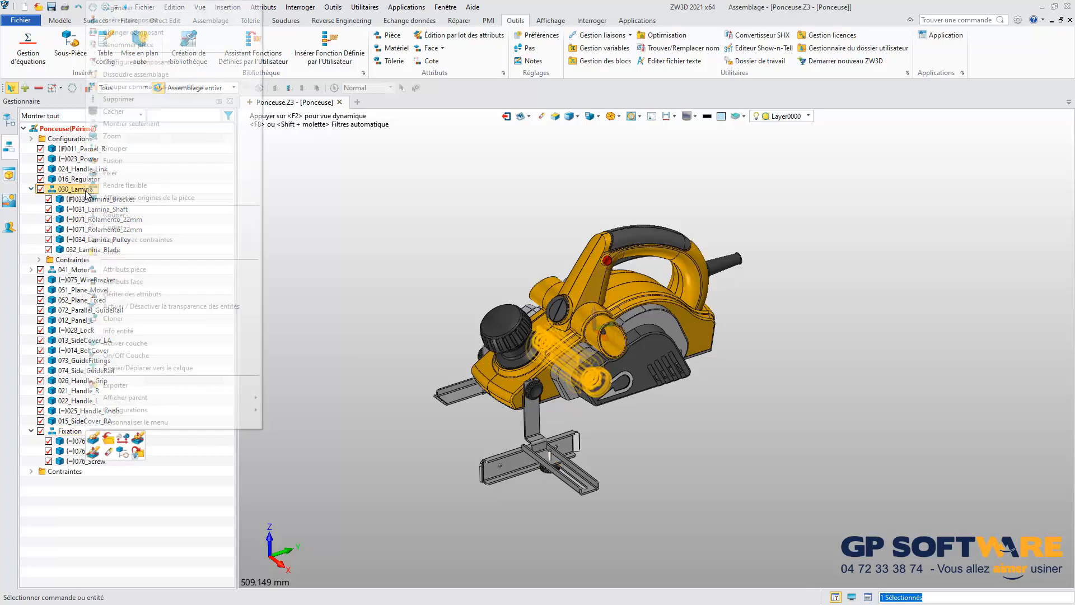
pyautogui.click(158, 73)
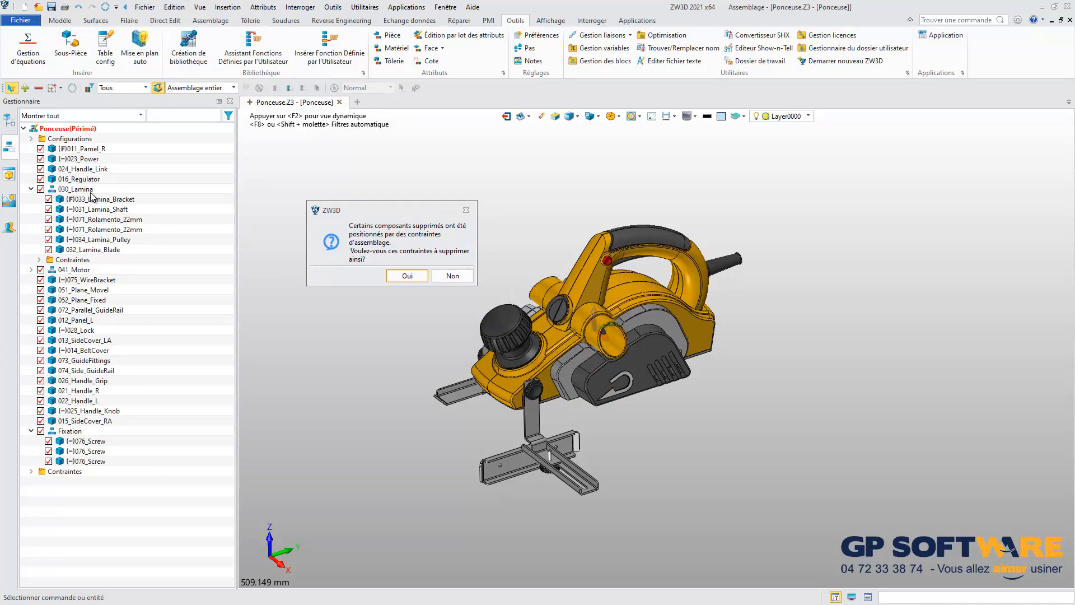
pyautogui.click(417, 278)
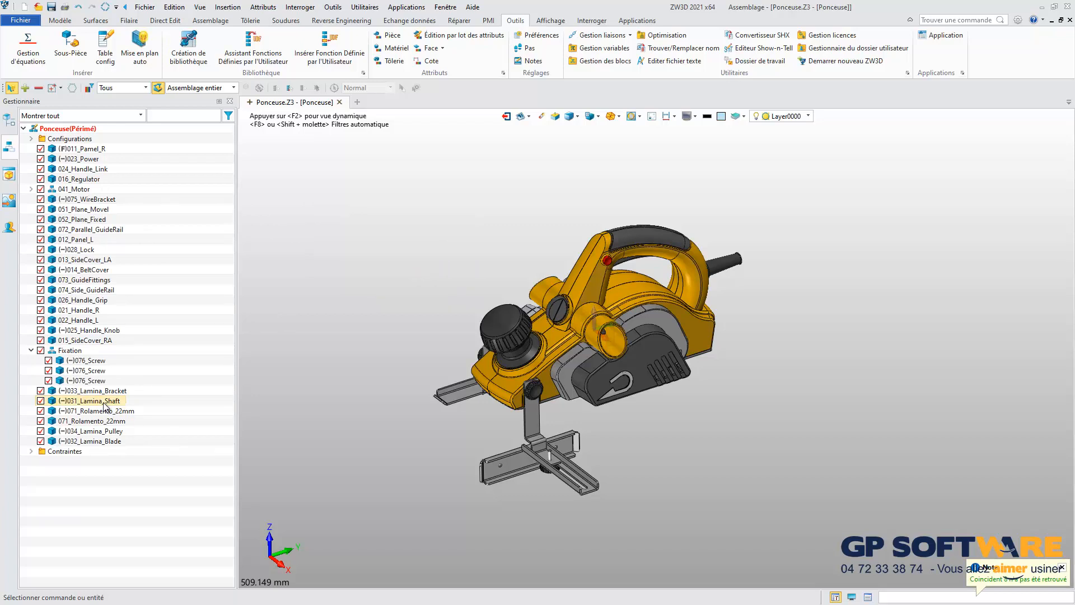
pyautogui.click(96, 390)
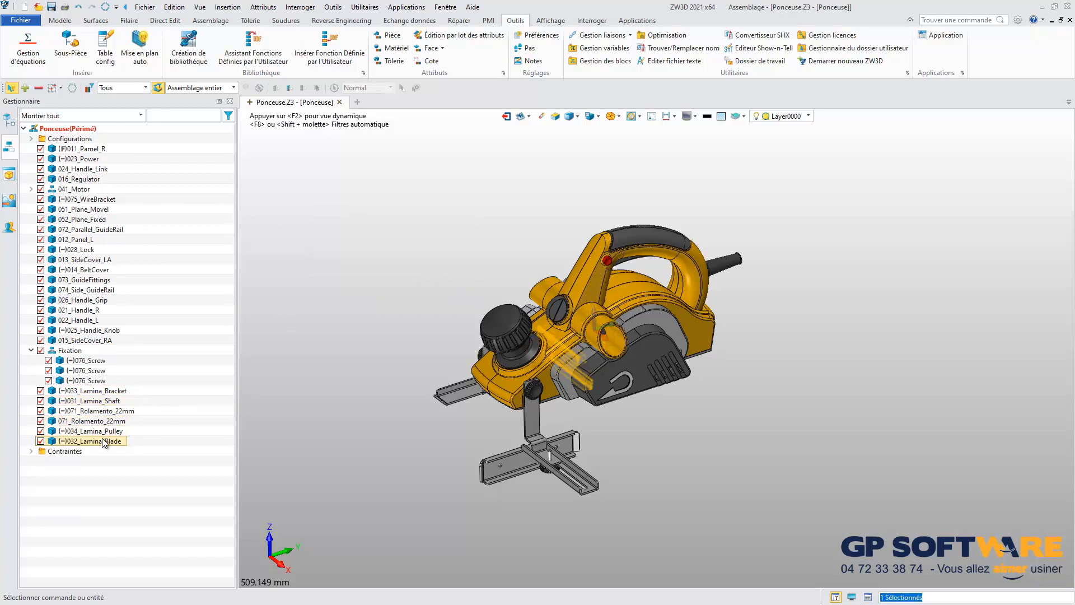
pyautogui.keyDown('shift'); pyautogui.click(104, 440); pyautogui.keyUp('shift')
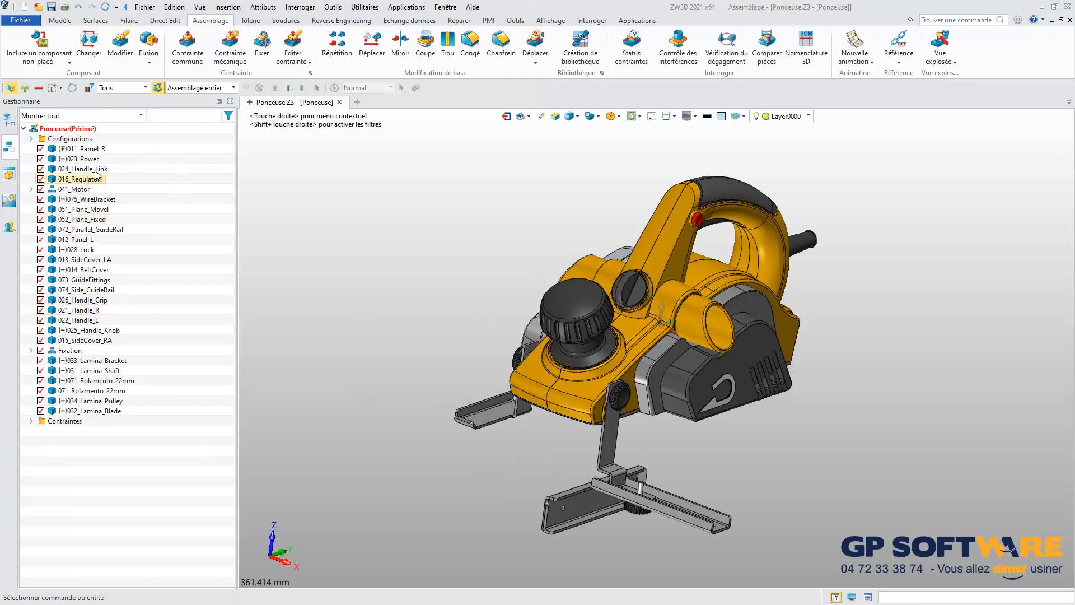
# - Include the Cable part from Ponceuse.Z3 in the assembly as an unplaced component
pyautogui.click(67, 64)
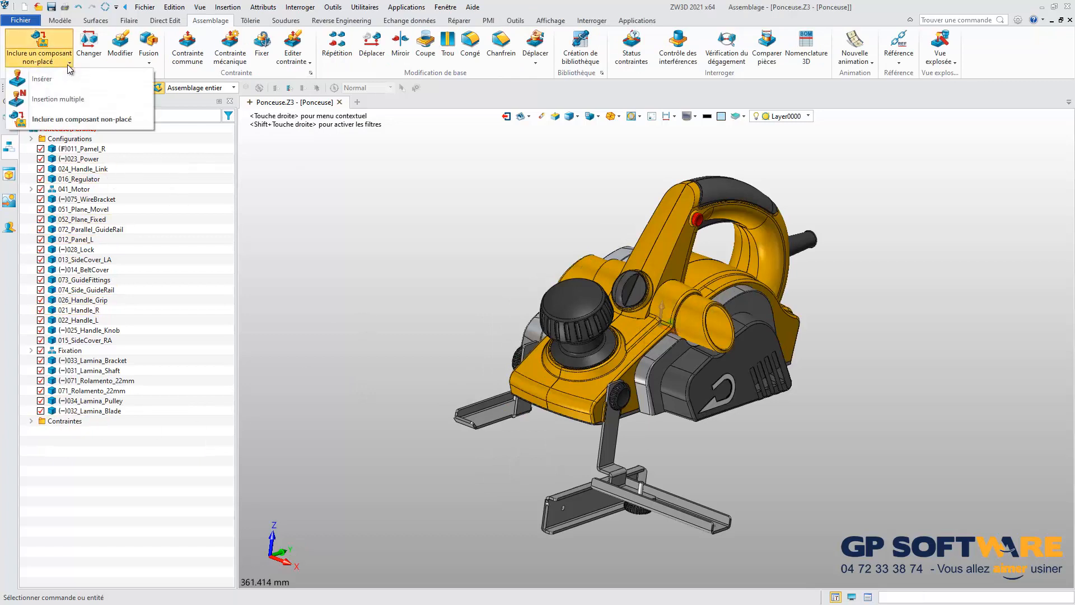
pyautogui.click(82, 120)
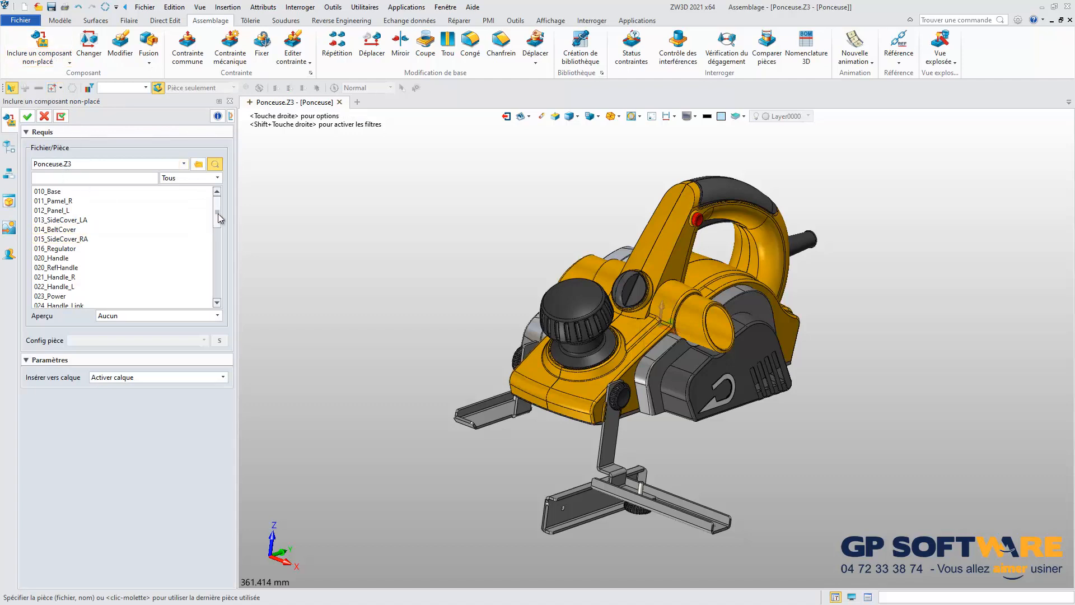
pyautogui.moveTo(218, 216); pyautogui.dragTo(217, 285)
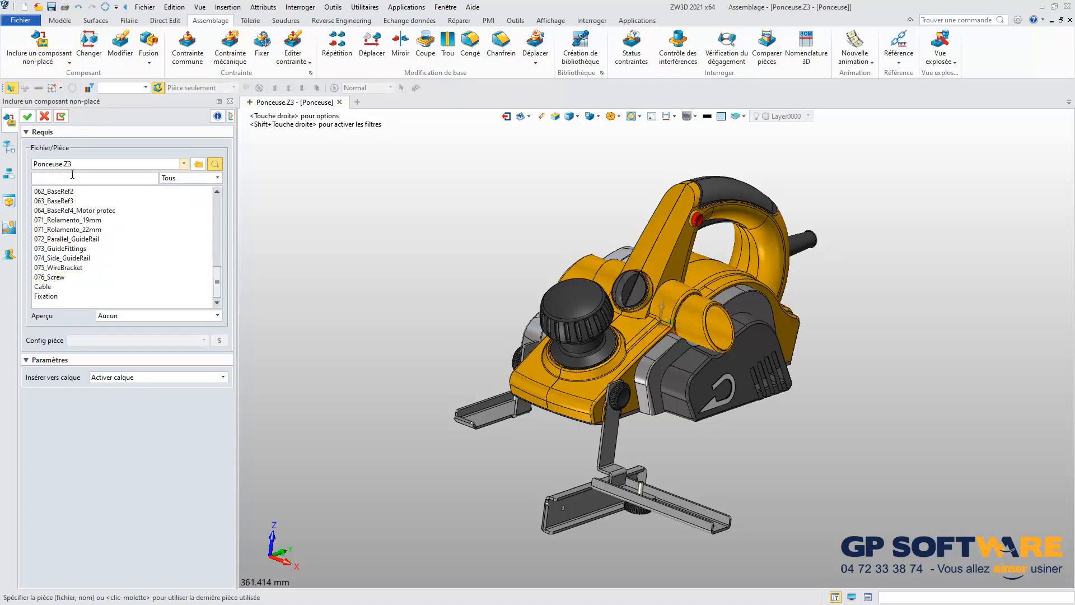
pyautogui.click(71, 287)
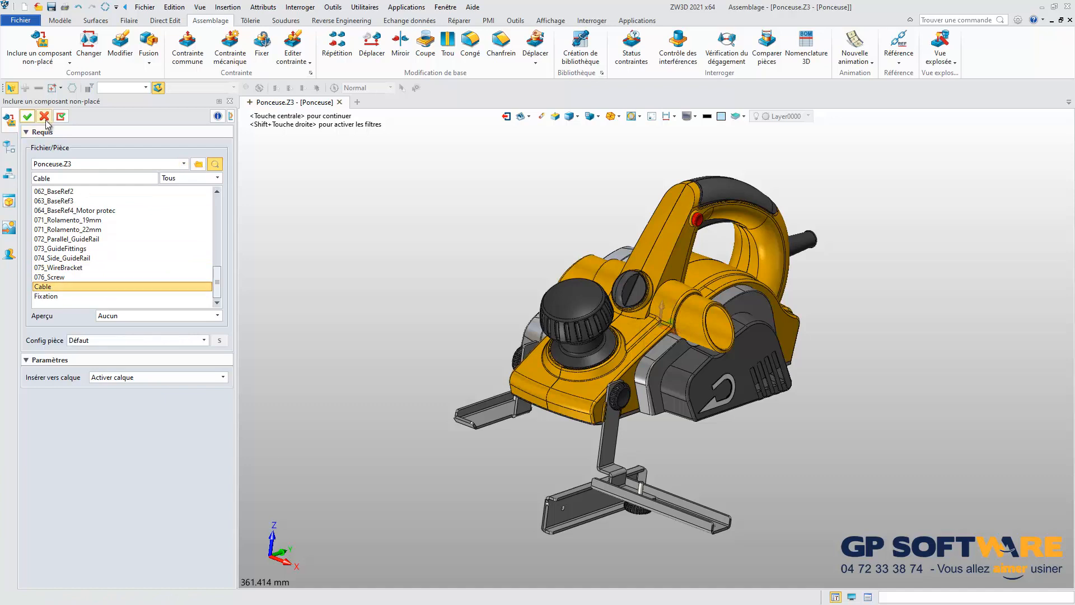
pyautogui.click(27, 116)
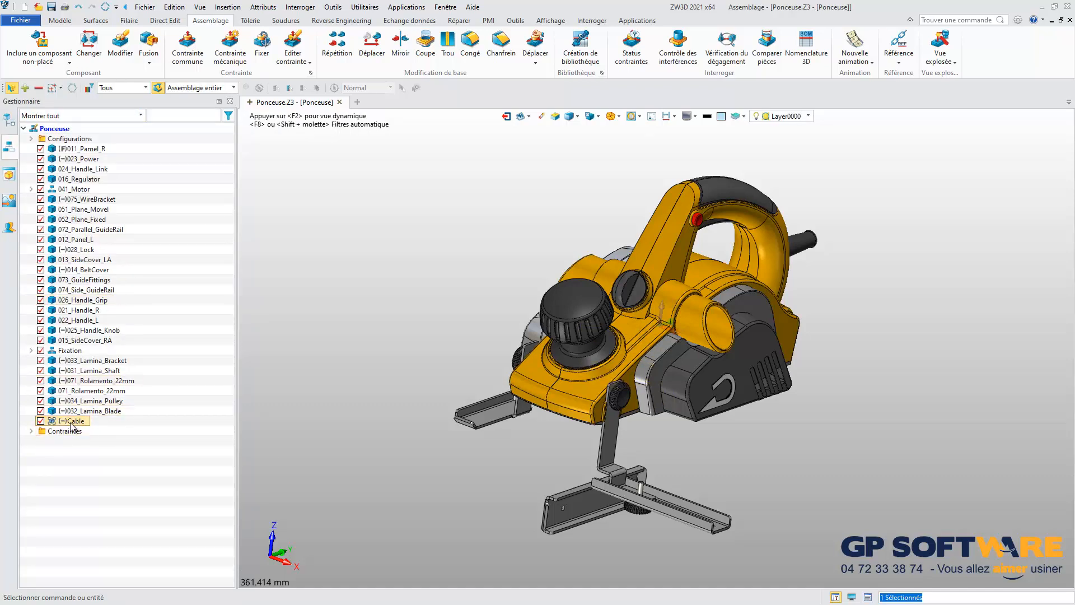
pyautogui.moveTo(568, 332); pyautogui.dragTo(456, 336, button='middle')
pyautogui.scroll(-3, 476, 338)
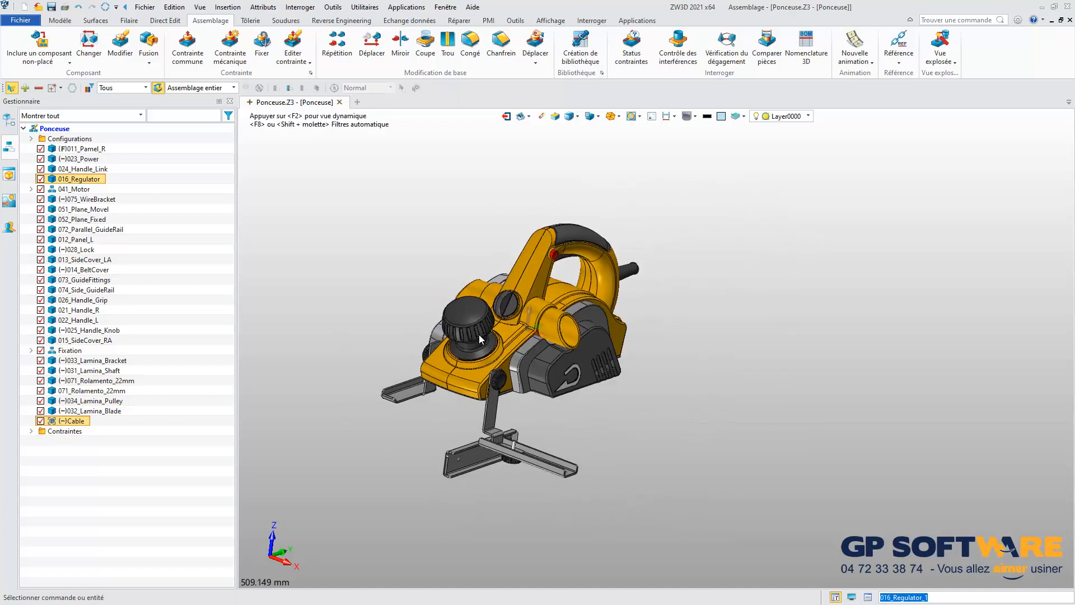
pyautogui.moveTo(478, 337); pyautogui.dragTo(468, 254, button='right')
pyautogui.moveTo(459, 254); pyautogui.dragTo(459, 267, button='middle')
pyautogui.moveTo(458, 267); pyautogui.dragTo(485, 232, button='right')
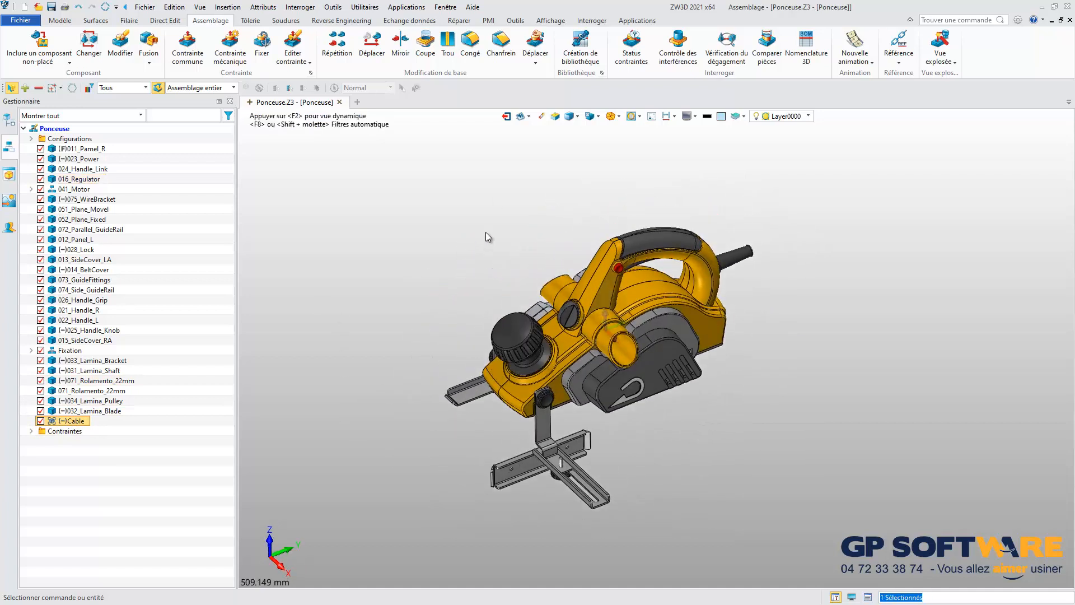
# - Create the assembly's 3D bill of materials with unplaced components included, and check the Cable row
pyautogui.click(817, 58)
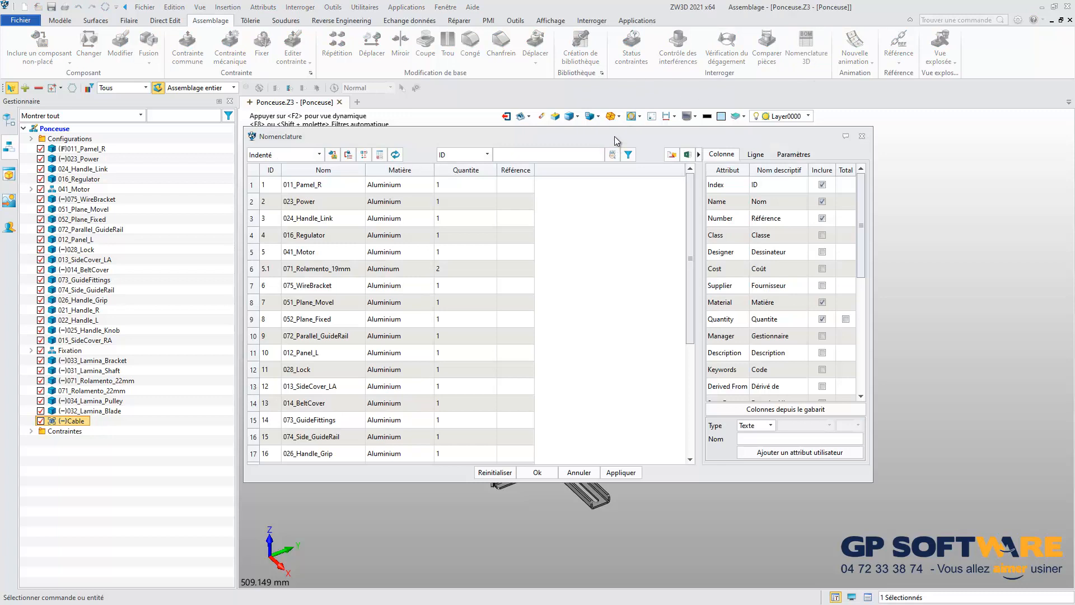
pyautogui.moveTo(616, 140); pyautogui.dragTo(722, 118)
pyautogui.scroll(-1, 800, 235)
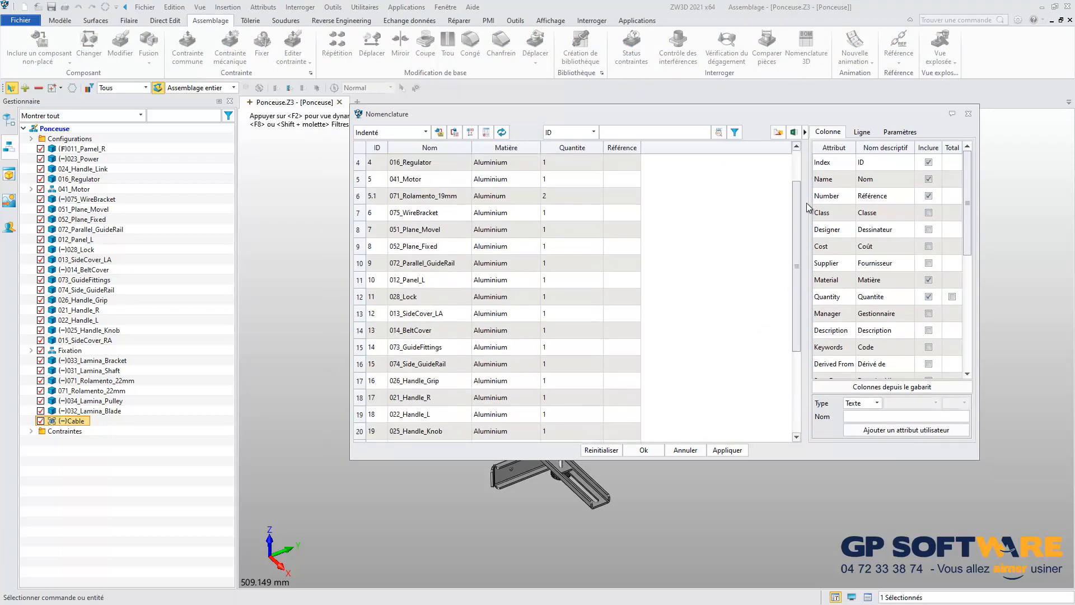
pyautogui.scroll(1, 794, 240)
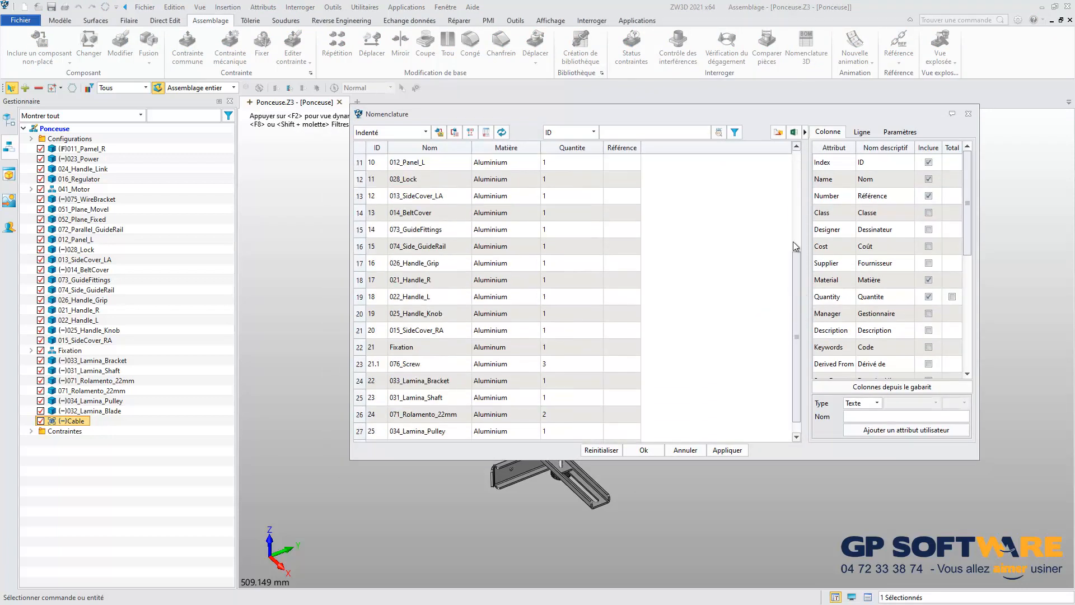
pyautogui.click(439, 133)
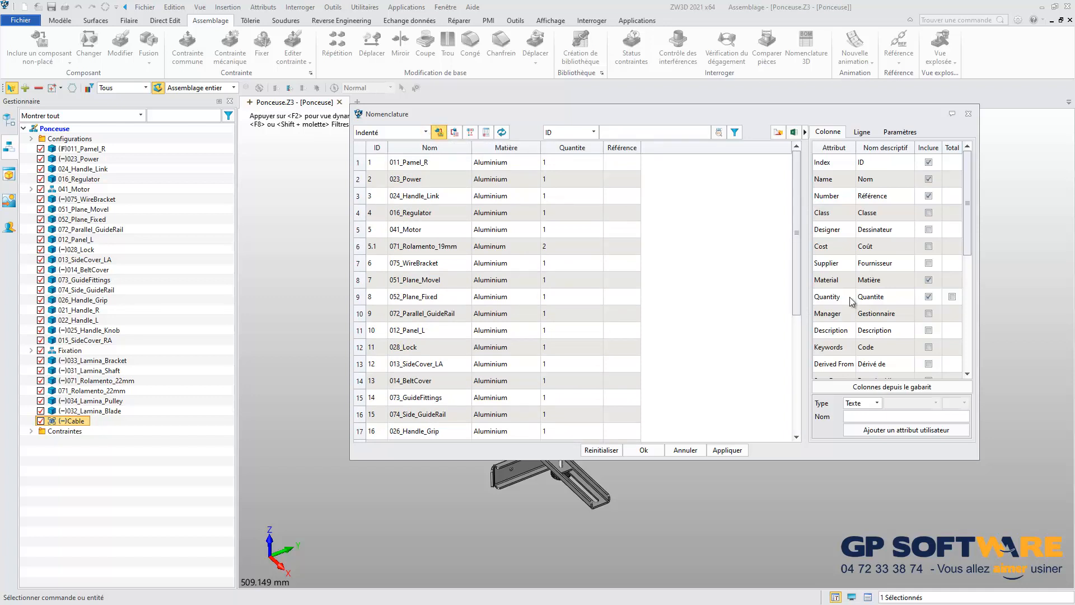
pyautogui.moveTo(799, 274); pyautogui.dragTo(801, 392)
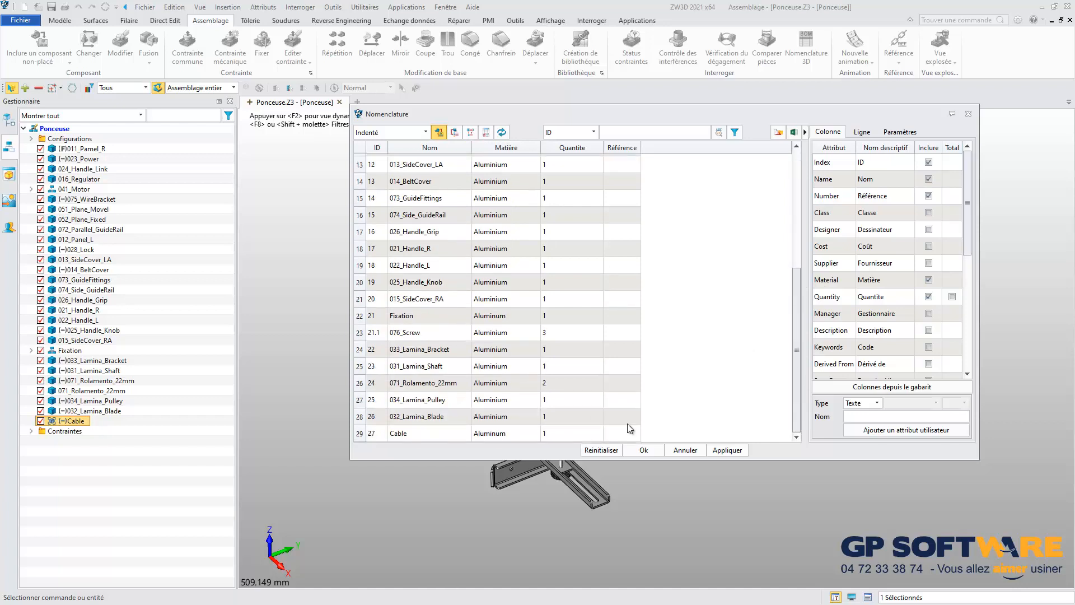
pyautogui.click(404, 434)
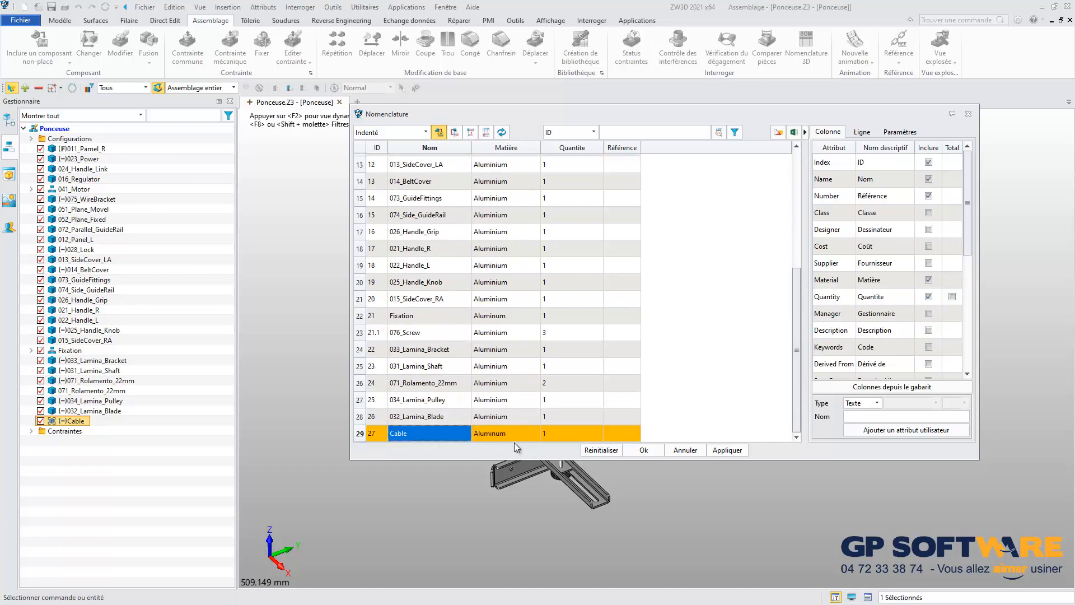
pyautogui.click(643, 450)
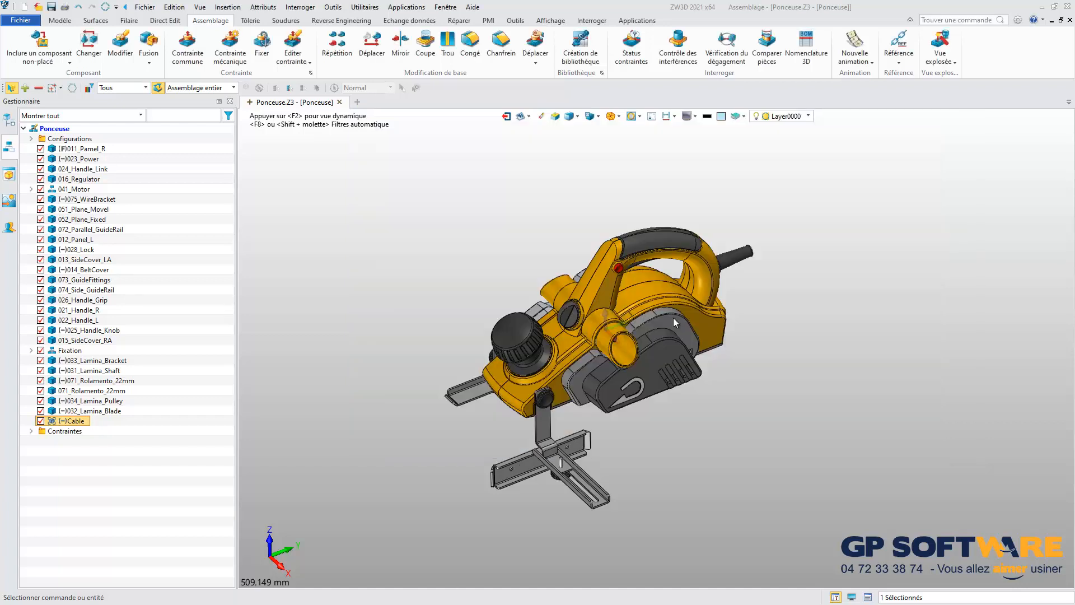
# - Review the component rows of the assembly's indented bill of materials once more
pyautogui.click(807, 49)
pyautogui.moveTo(493, 137); pyautogui.dragTo(450, 163)
pyautogui.moveTo(646, 257)
pyautogui.mouseDown()
pyautogui.moveTo(654, 404)
pyautogui.moveTo(657, 242)
pyautogui.mouseUp()
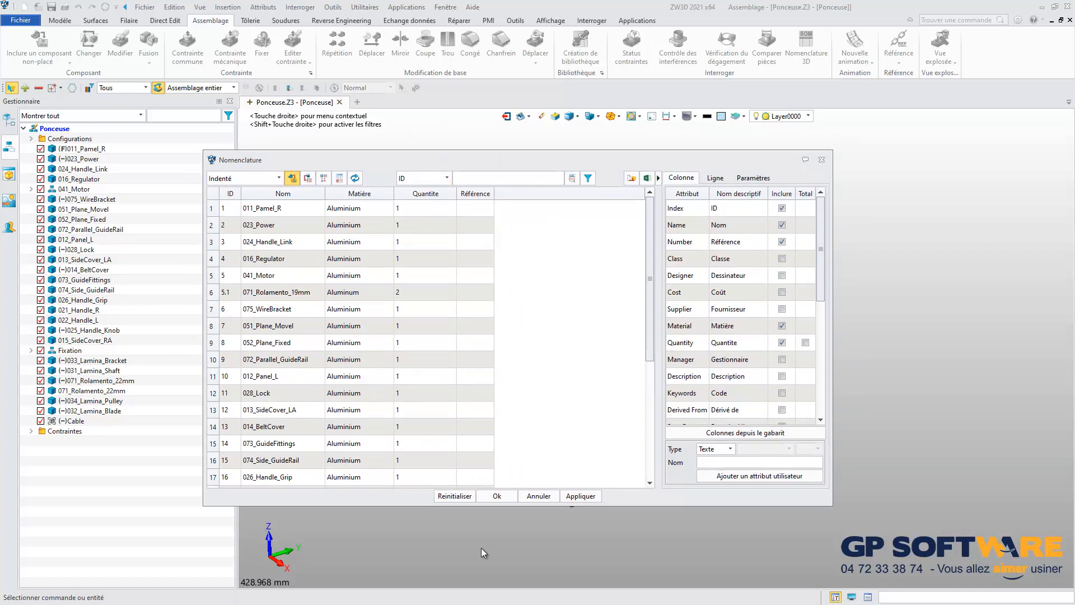
pyautogui.scroll(-3, 437, 353)
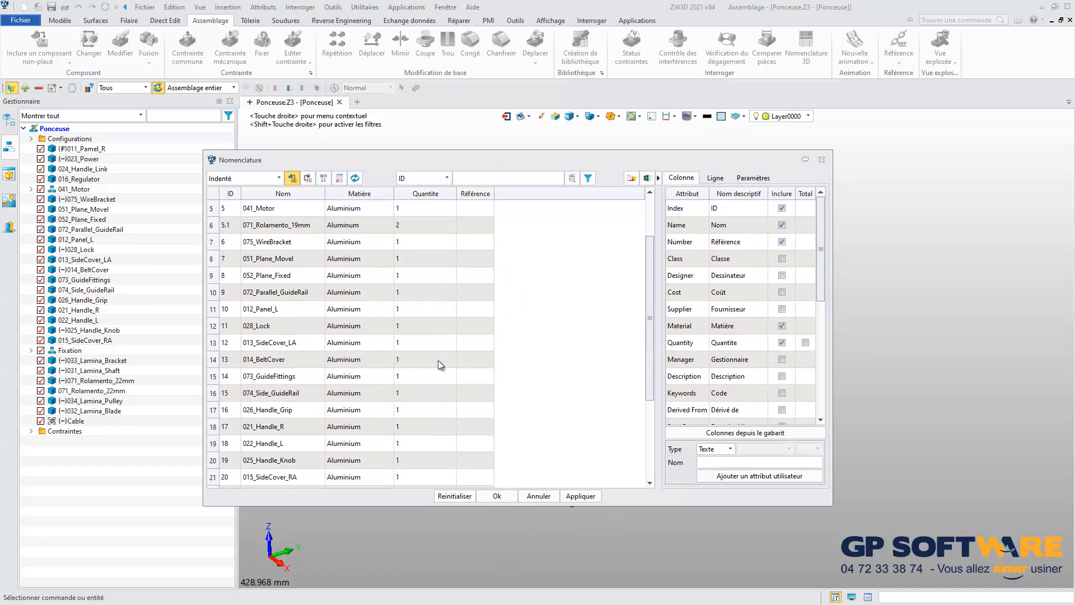
pyautogui.scroll(3, 377, 283)
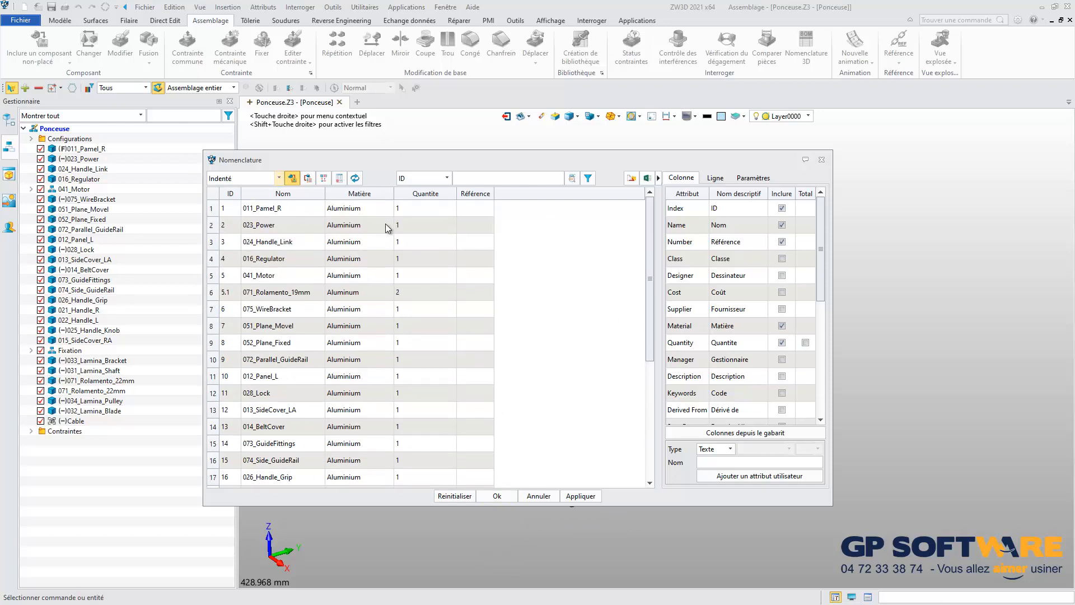
pyautogui.scroll(1, 386, 221)
pyautogui.click(498, 495)
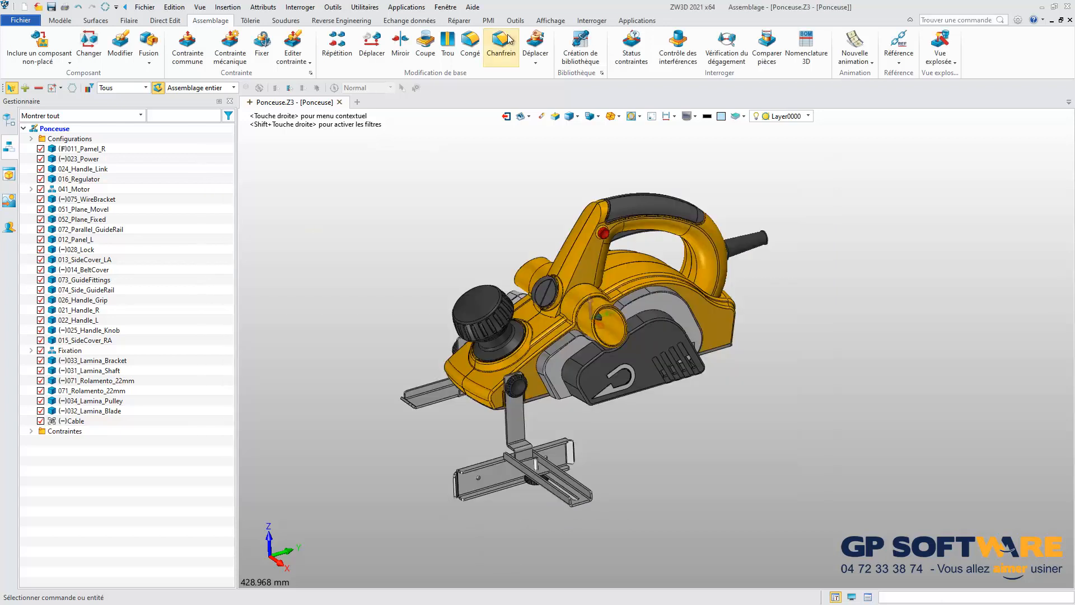
# - Start batch editing of component attributes and exclude the Manager attribute from the update
pyautogui.click(515, 20)
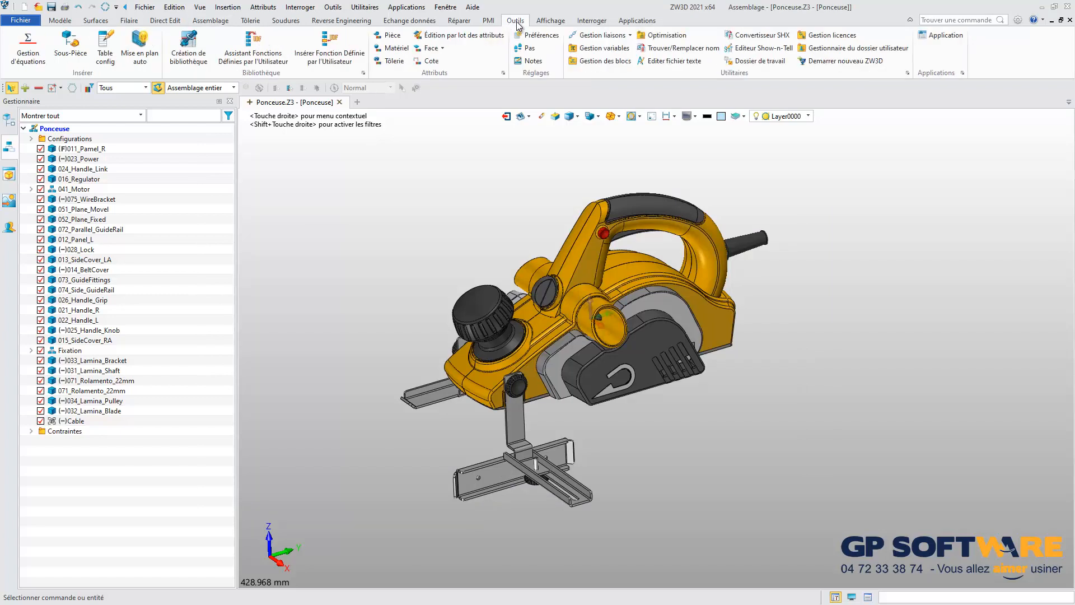
pyautogui.click(472, 35)
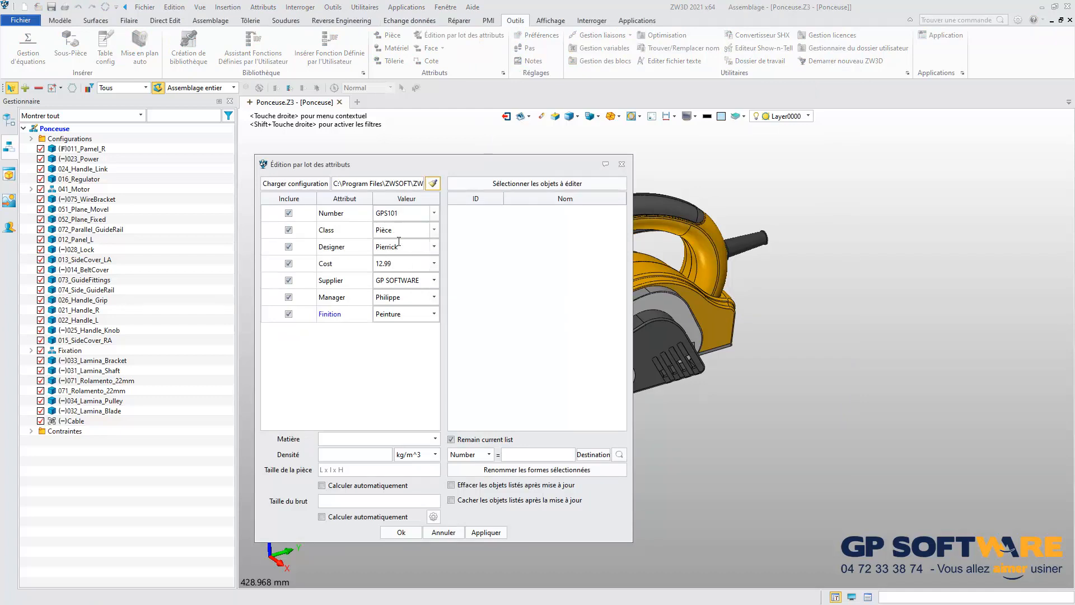
pyautogui.moveTo(492, 166); pyautogui.dragTo(541, 174)
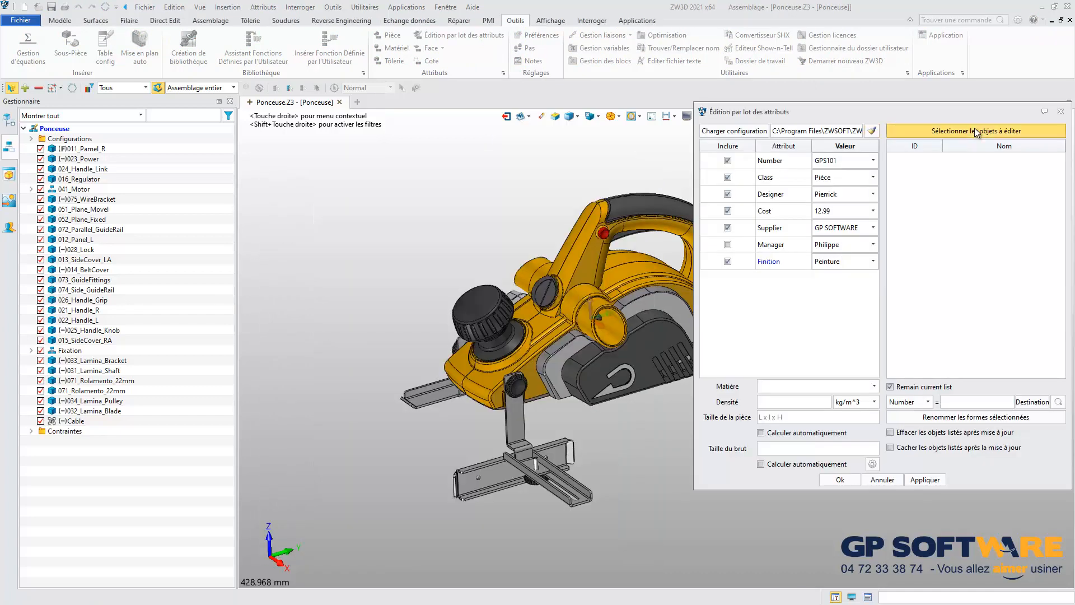
# - Choose 022_Handle_L, 012_Panel_L, 021_Handle_R and 011_Pamel_R as the parts for batch attribute editing
pyautogui.click(977, 131)
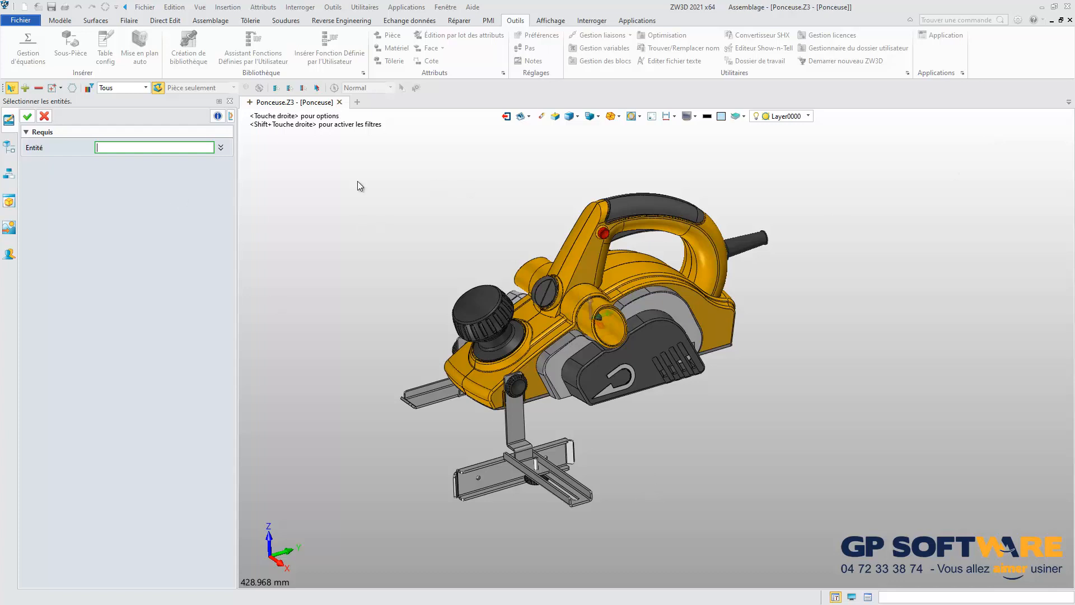
pyautogui.click(577, 273)
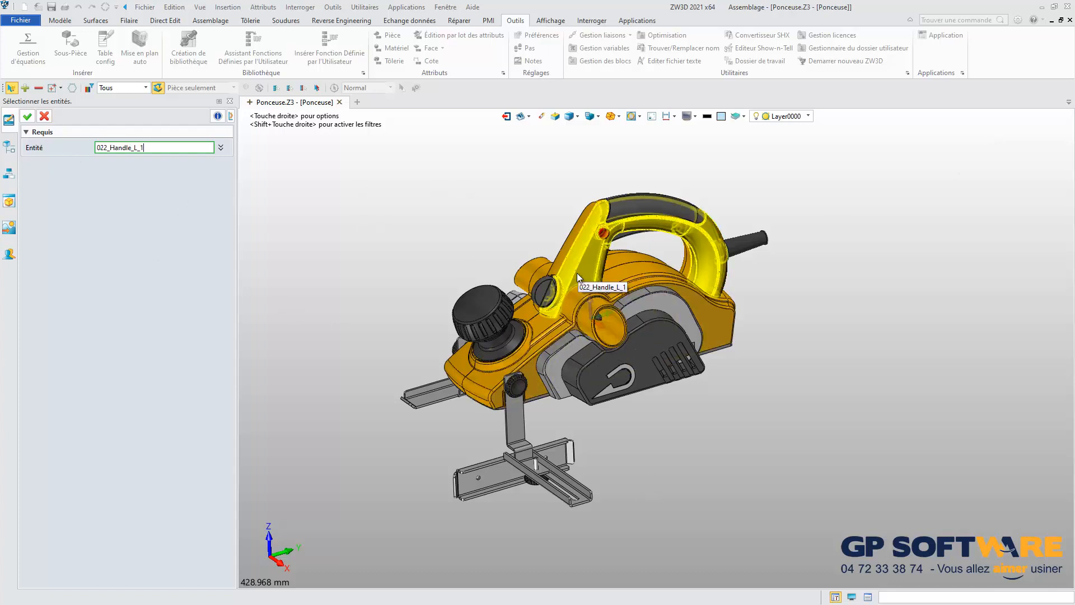
pyautogui.click(577, 273)
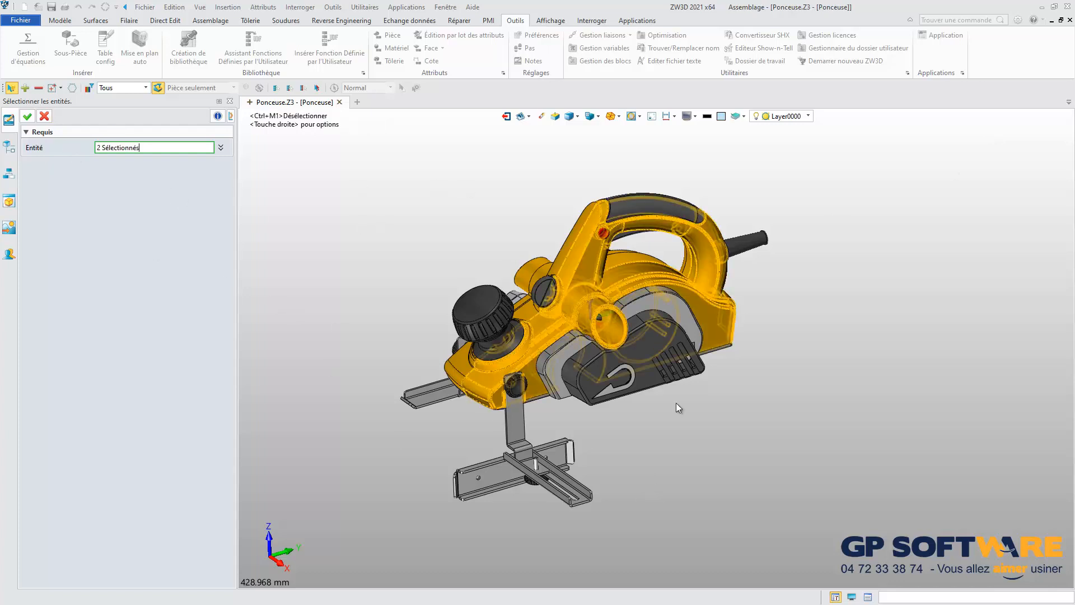
pyautogui.click(10, 147)
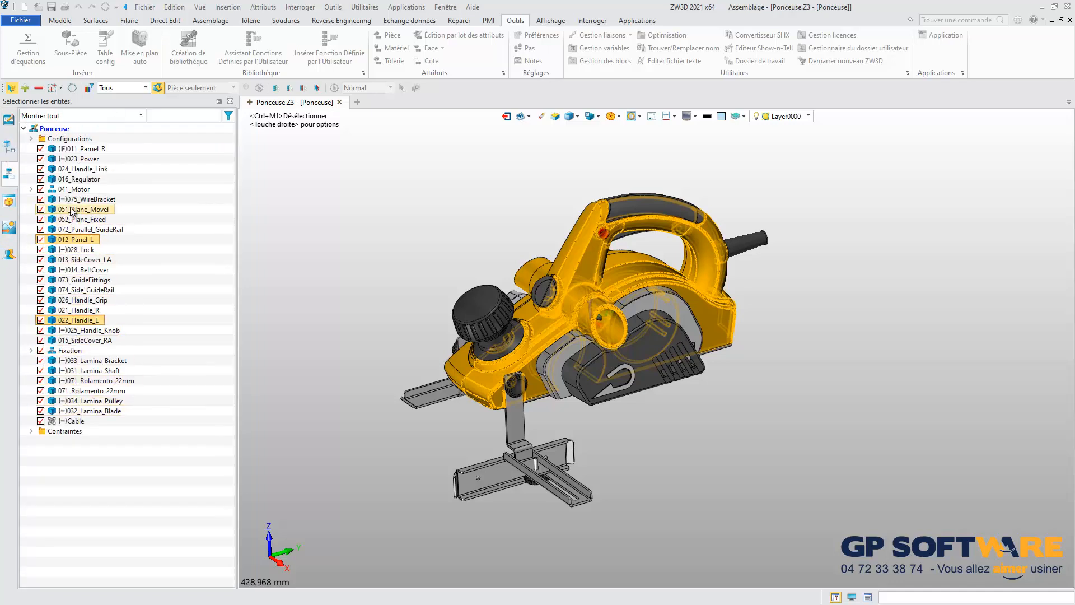
pyautogui.click(585, 223)
pyautogui.click(522, 280)
pyautogui.scroll(-2, 521, 280)
pyautogui.scroll(3, 522, 281)
pyautogui.click(9, 146)
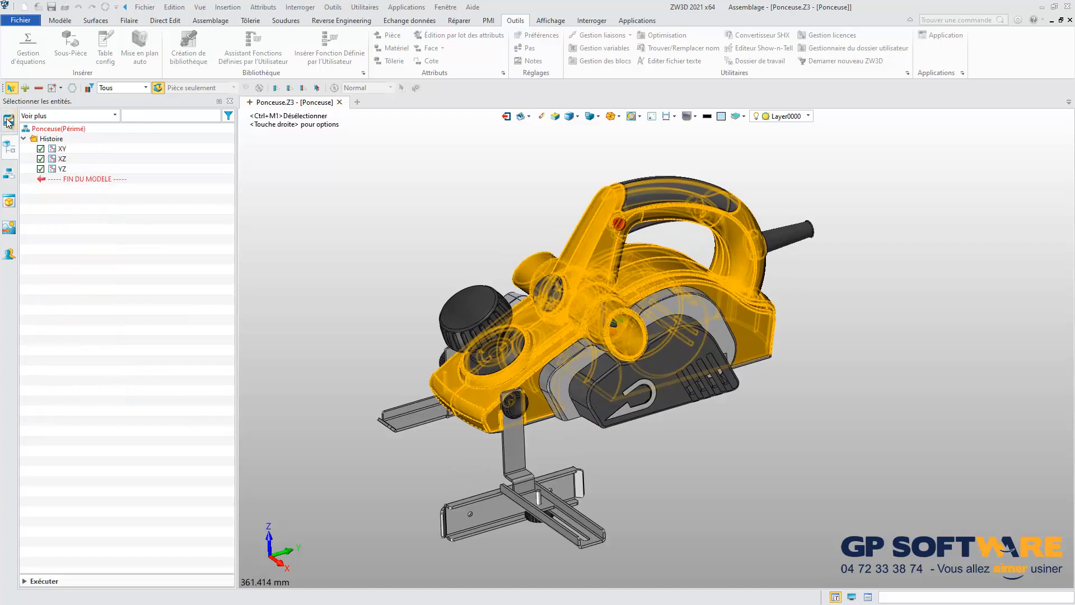
pyautogui.click(9, 120)
pyautogui.click(27, 116)
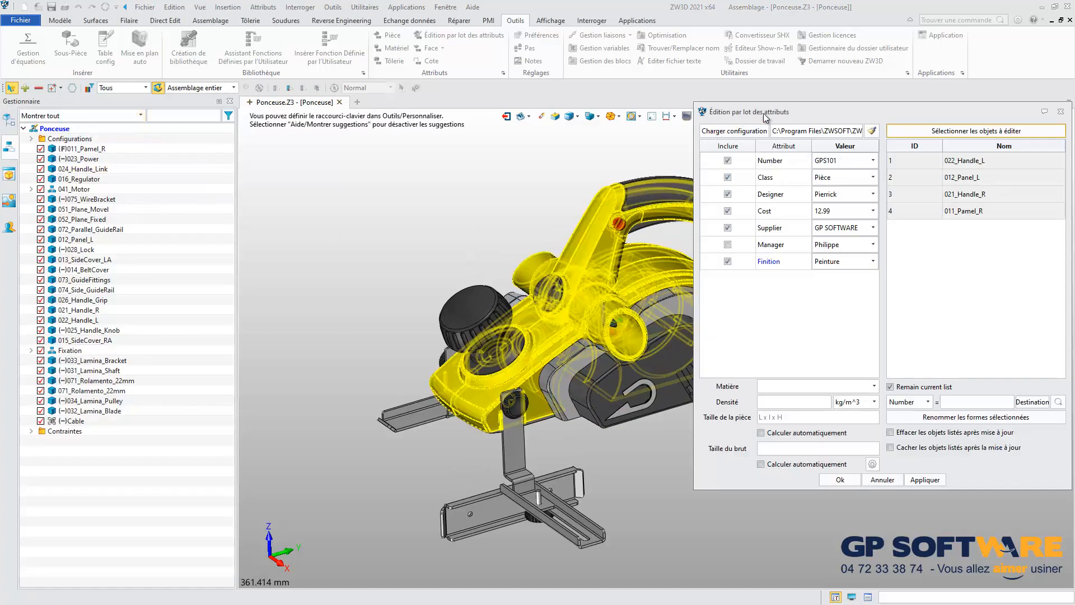
# - Exclude the Cost attribute from the batch update of the four selected parts
pyautogui.moveTo(862, 117); pyautogui.dragTo(700, 214)
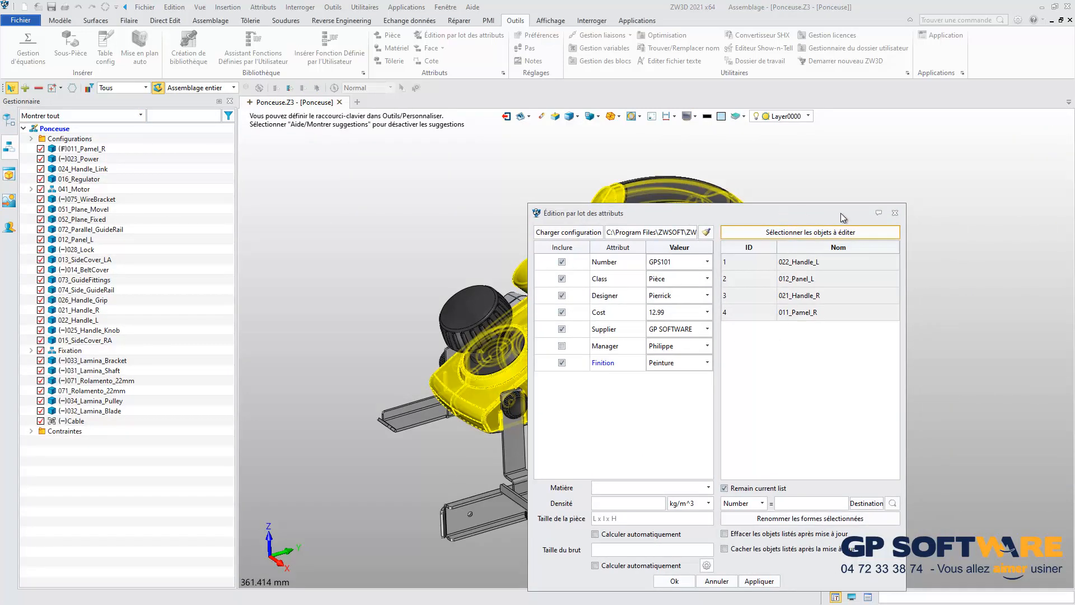
pyautogui.moveTo(841, 213); pyautogui.dragTo(954, 203)
pyautogui.moveTo(873, 202); pyautogui.dragTo(886, 142)
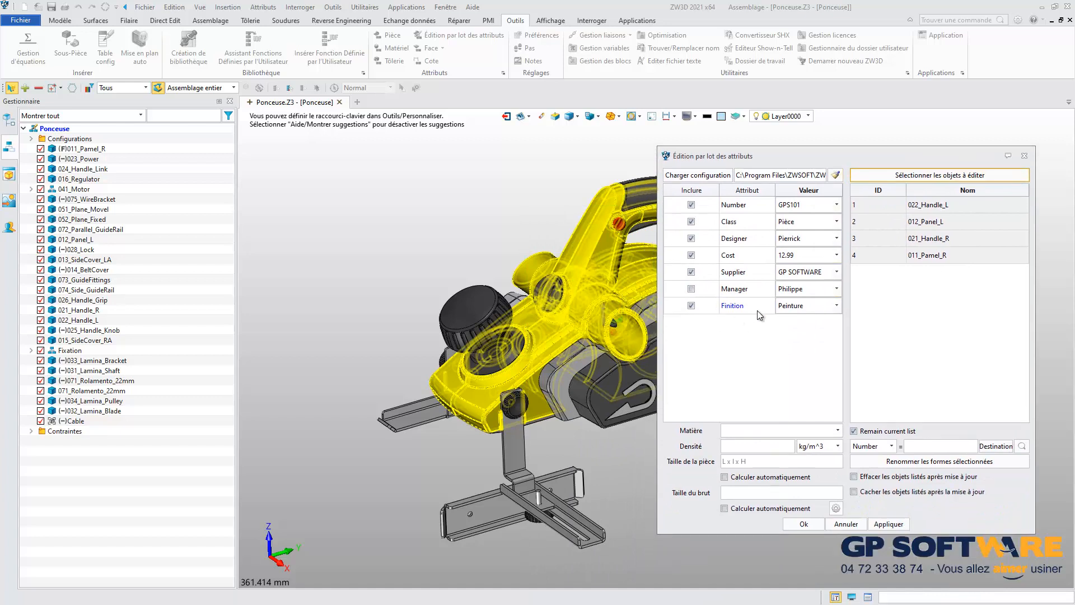
pyautogui.click(793, 214)
pyautogui.click(795, 233)
pyautogui.click(686, 241)
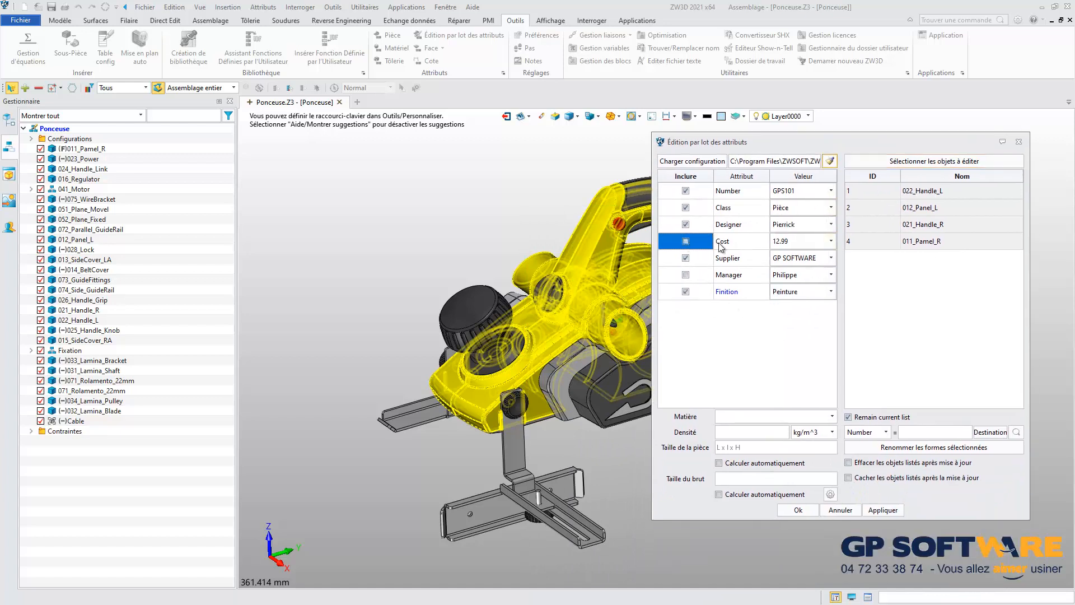
pyautogui.moveTo(849, 150); pyautogui.dragTo(777, 94)
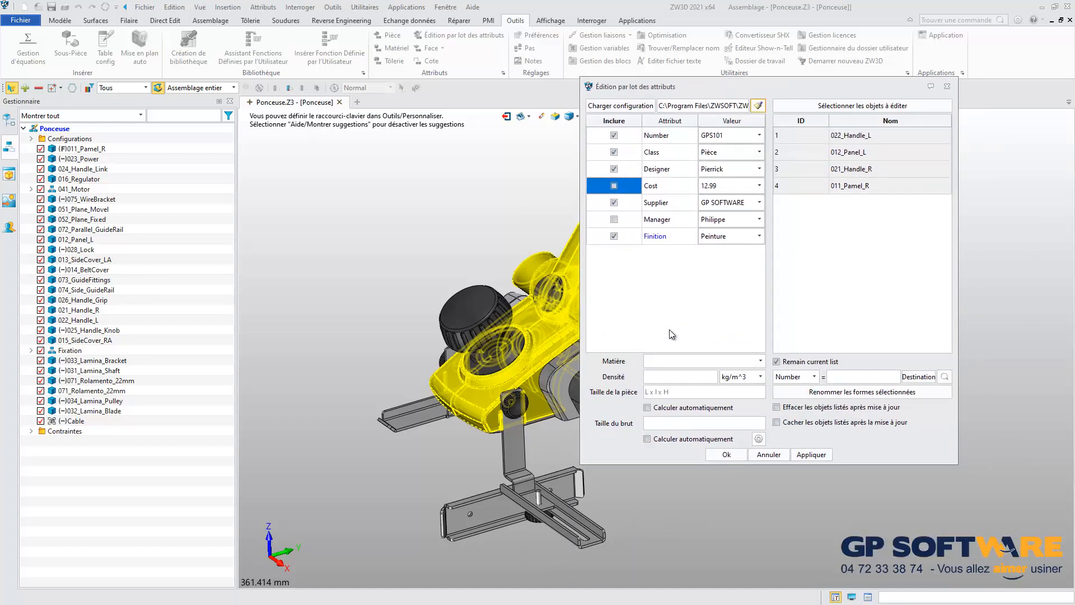
# - Set the four parts' material to Thermoplastique and apply the batch attribute changes
pyautogui.click(760, 361)
pyautogui.scroll(-4, 742, 417)
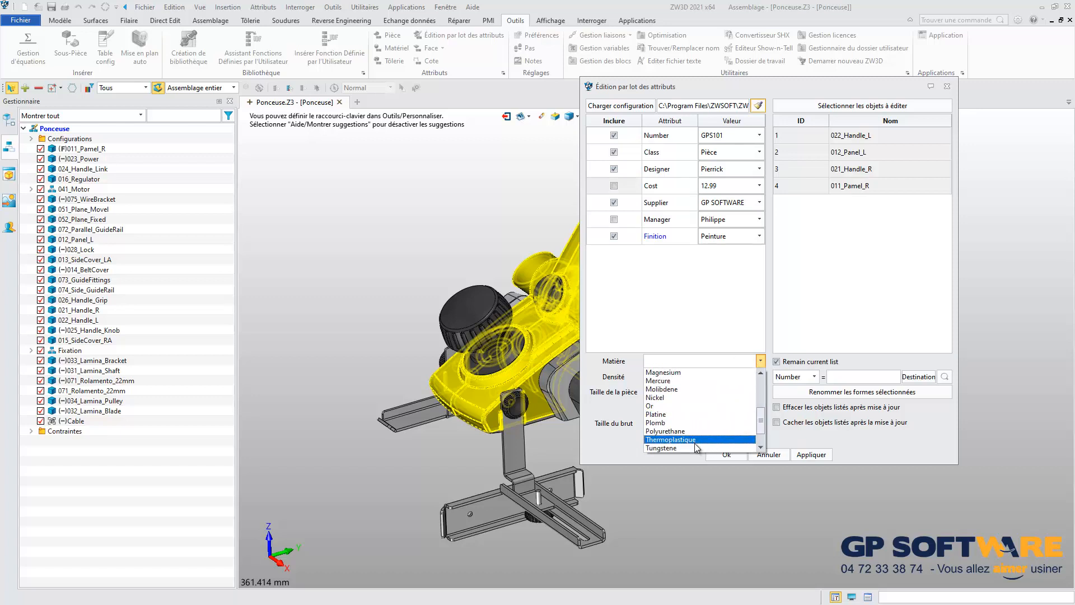
pyautogui.click(695, 442)
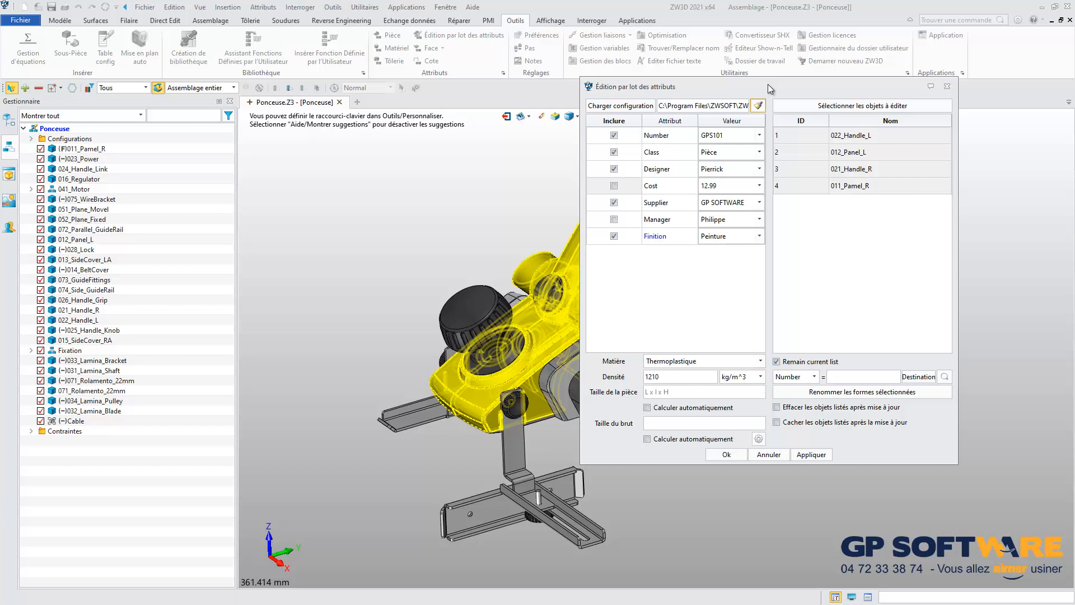
pyautogui.moveTo(774, 88); pyautogui.dragTo(753, 78)
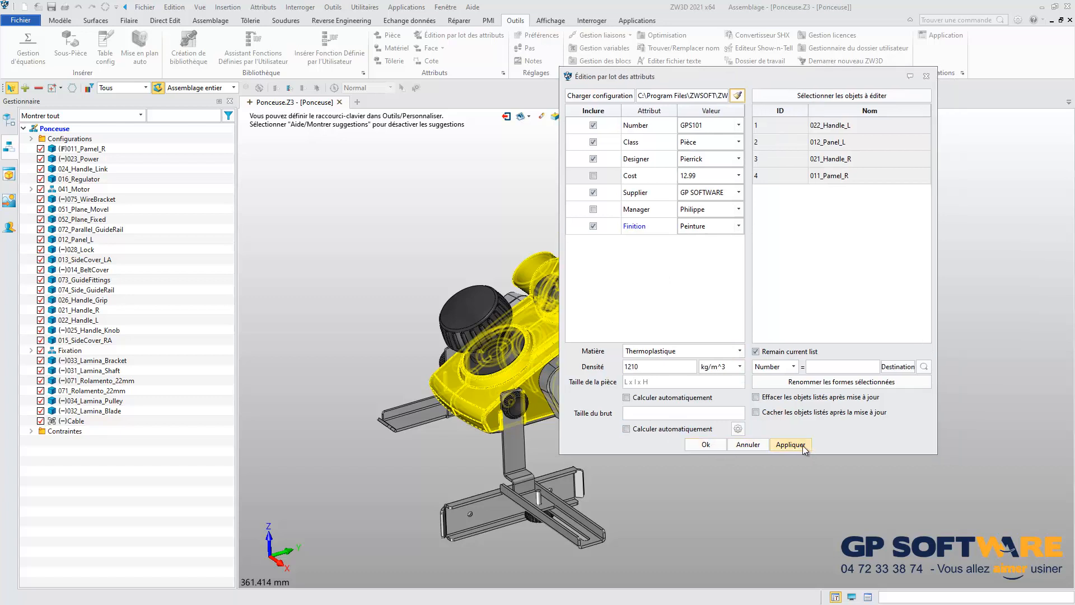
pyautogui.click(705, 444)
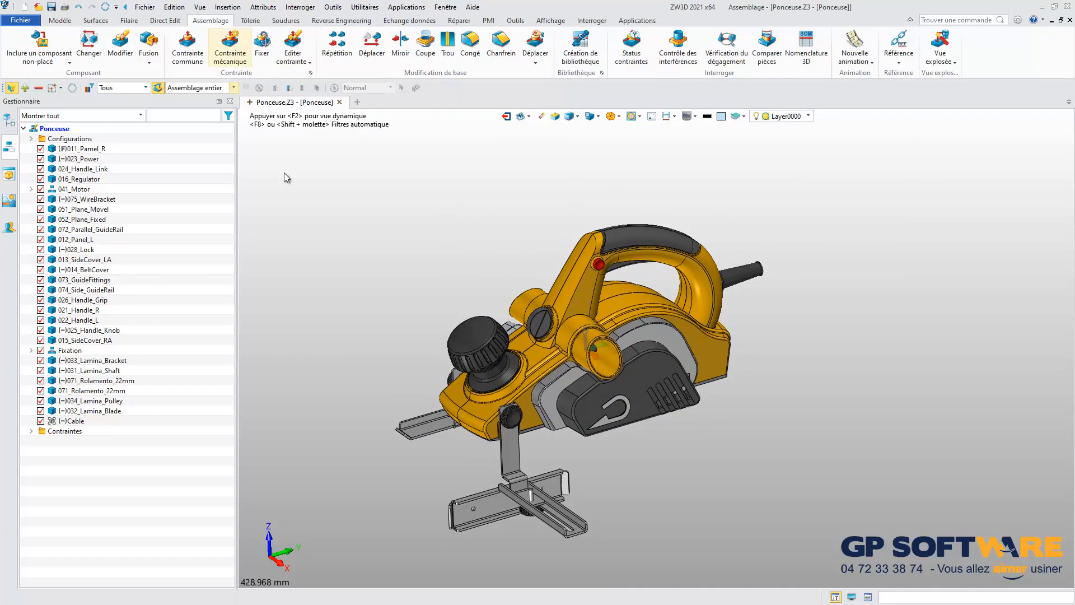
# - Check the material and reference of the handle and panel parts in the assembly's 3D bill of materials
pyautogui.click(807, 47)
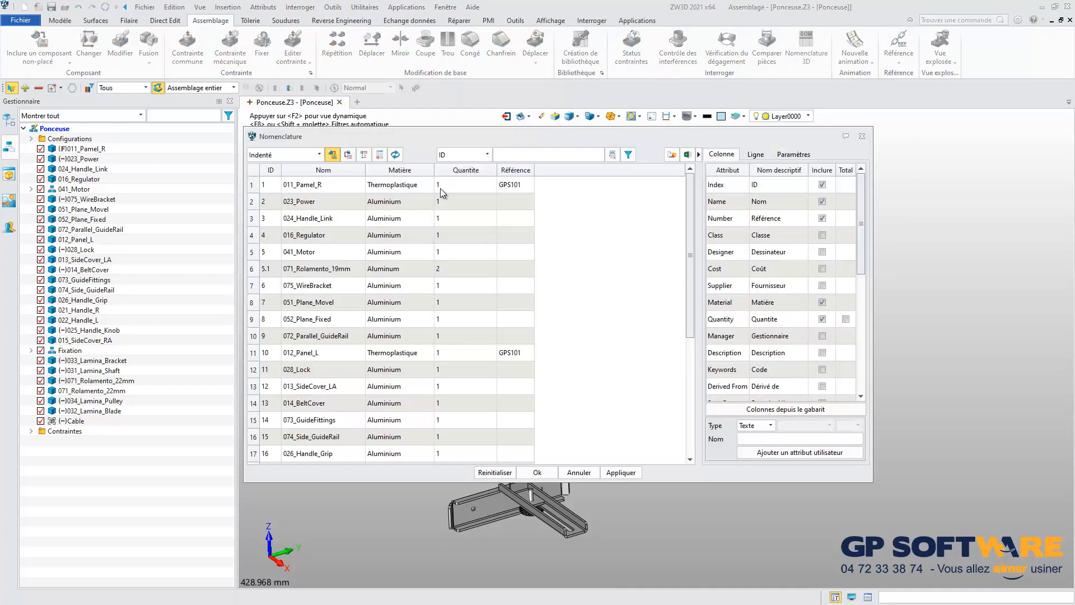
pyautogui.click(315, 190)
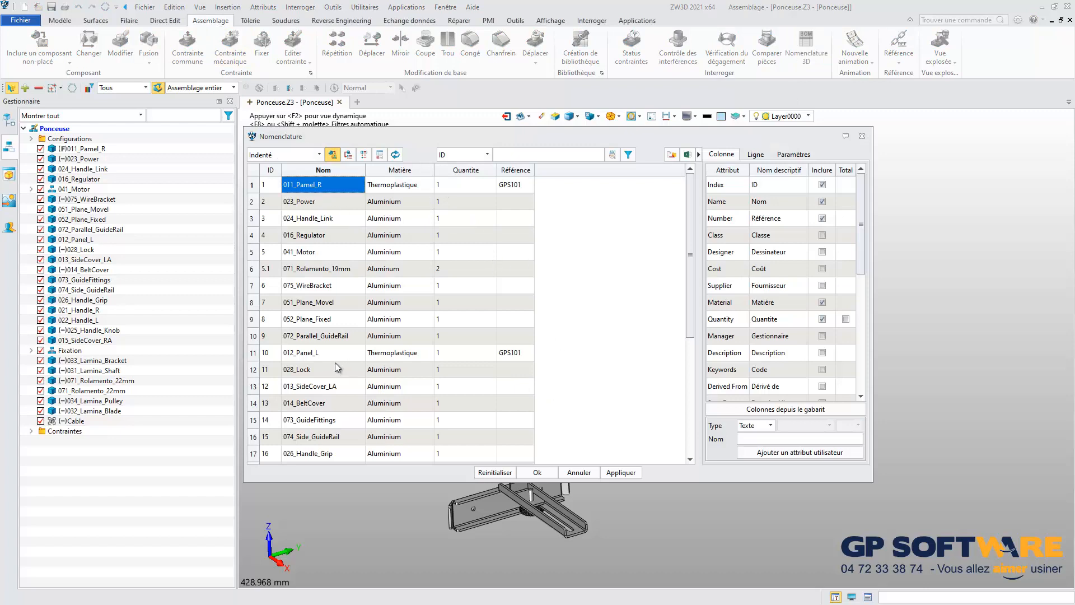
pyautogui.click(327, 348)
pyautogui.click(405, 185)
pyautogui.click(332, 181)
pyautogui.click(328, 357)
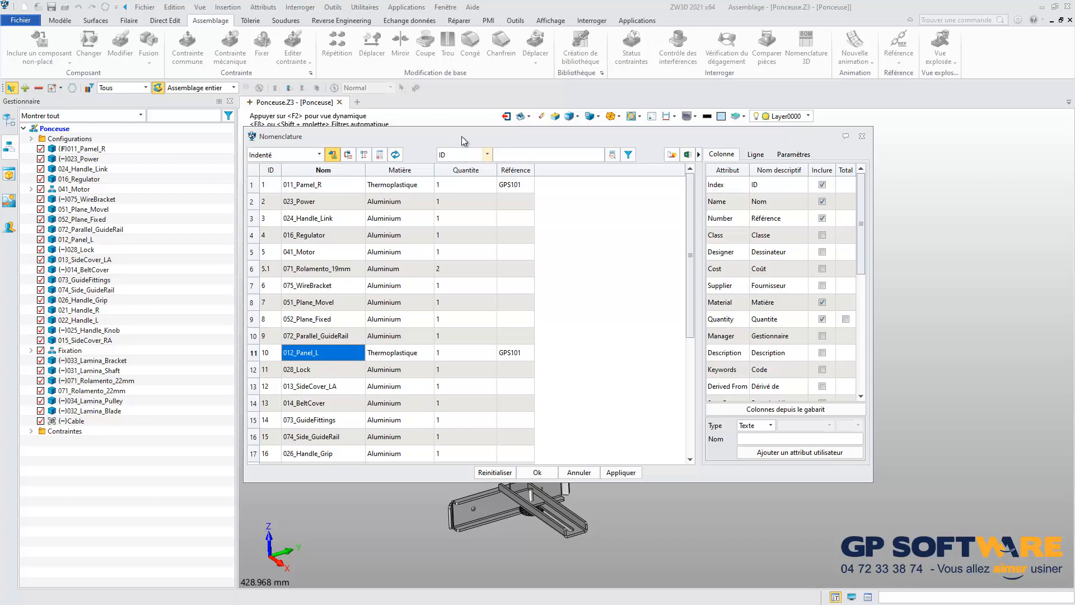
pyautogui.moveTo(462, 141); pyautogui.dragTo(525, 120)
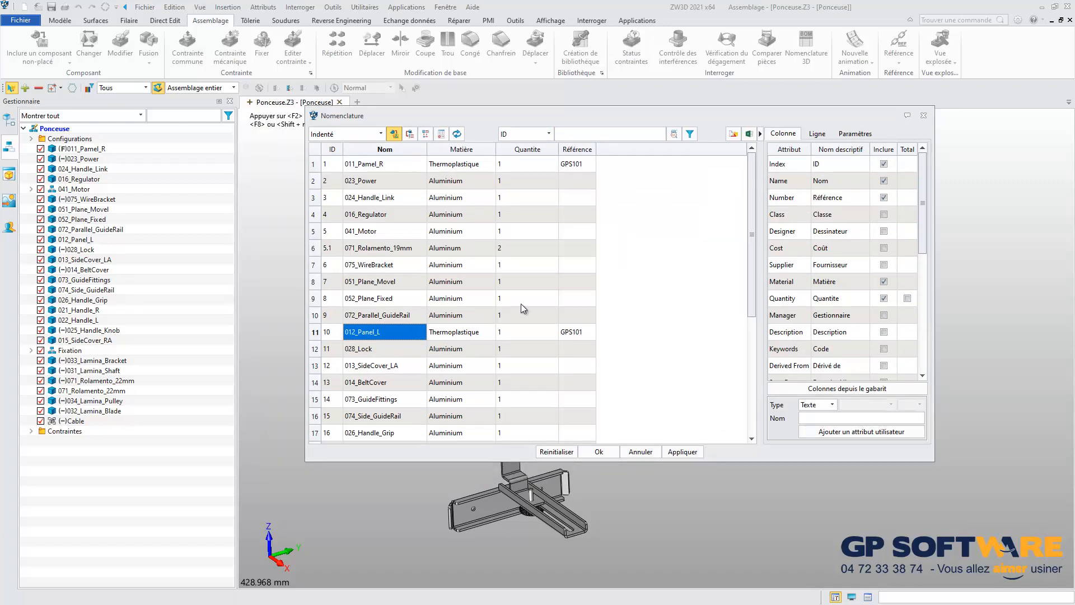
pyautogui.scroll(-3, 521, 308)
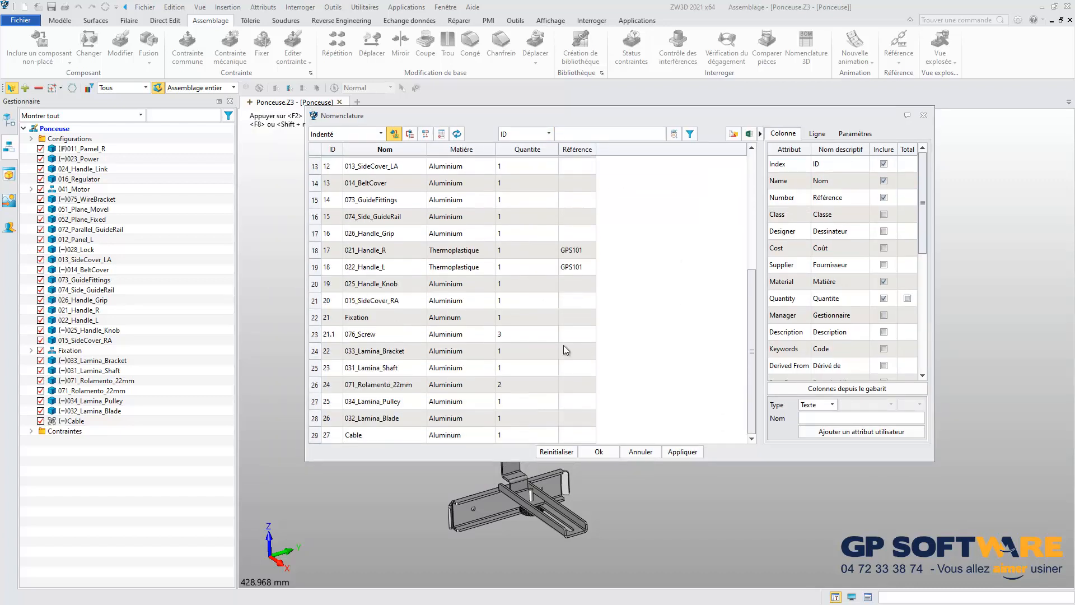
pyautogui.scroll(3, 572, 336)
pyautogui.moveTo(617, 121); pyautogui.dragTo(525, 142)
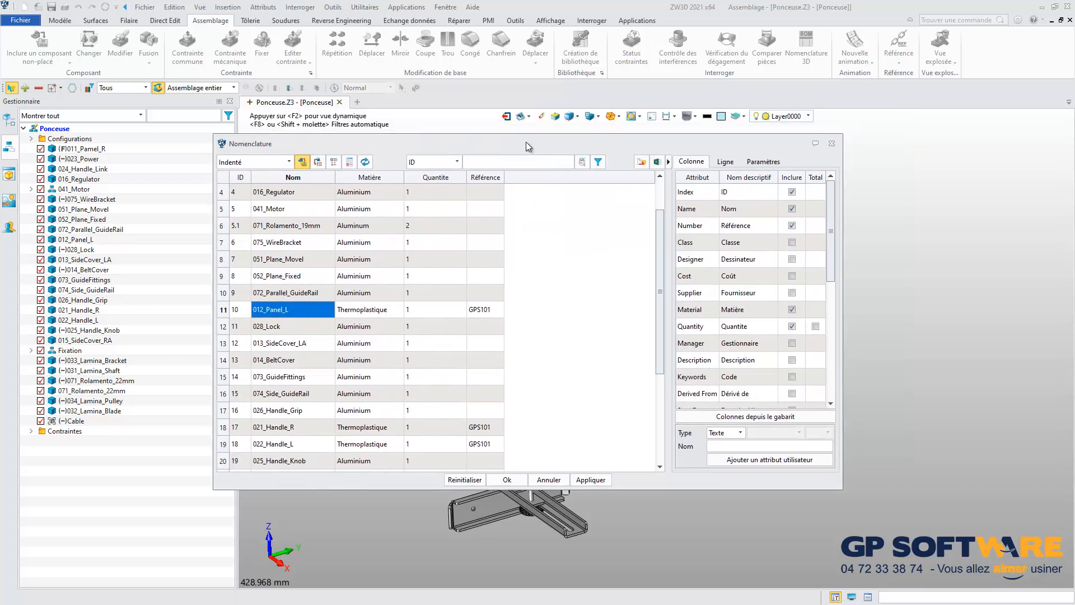
pyautogui.click(508, 479)
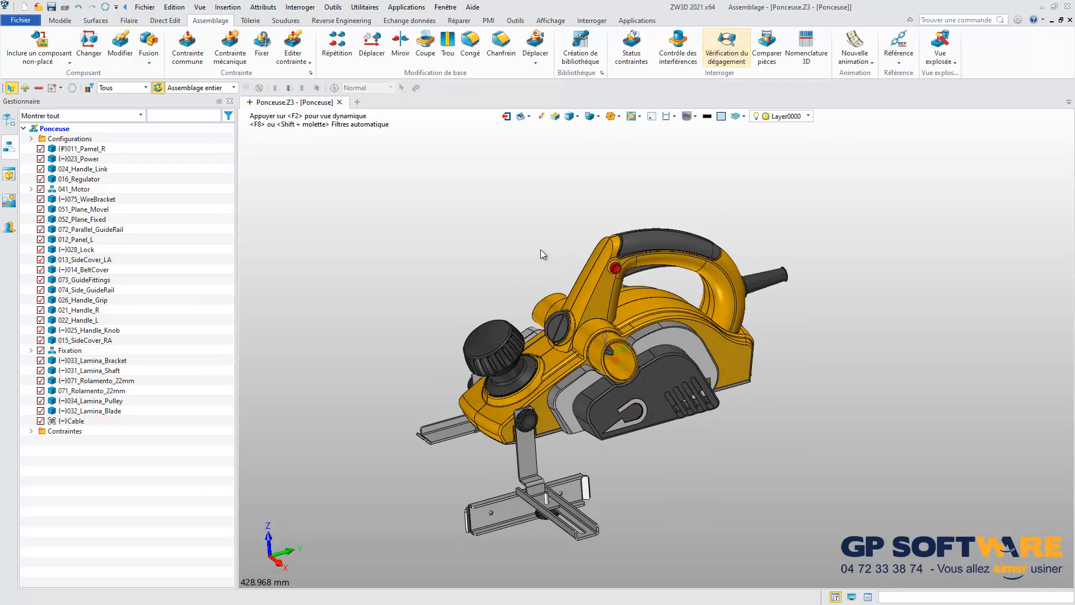
# - Hide 012_Panel_L and 013_SideCover_LA to expose the motor beside the belt cover
pyautogui.moveTo(514, 306); pyautogui.dragTo(486, 263, button='middle')
pyautogui.moveTo(486, 263); pyautogui.dragTo(516, 276, button='right')
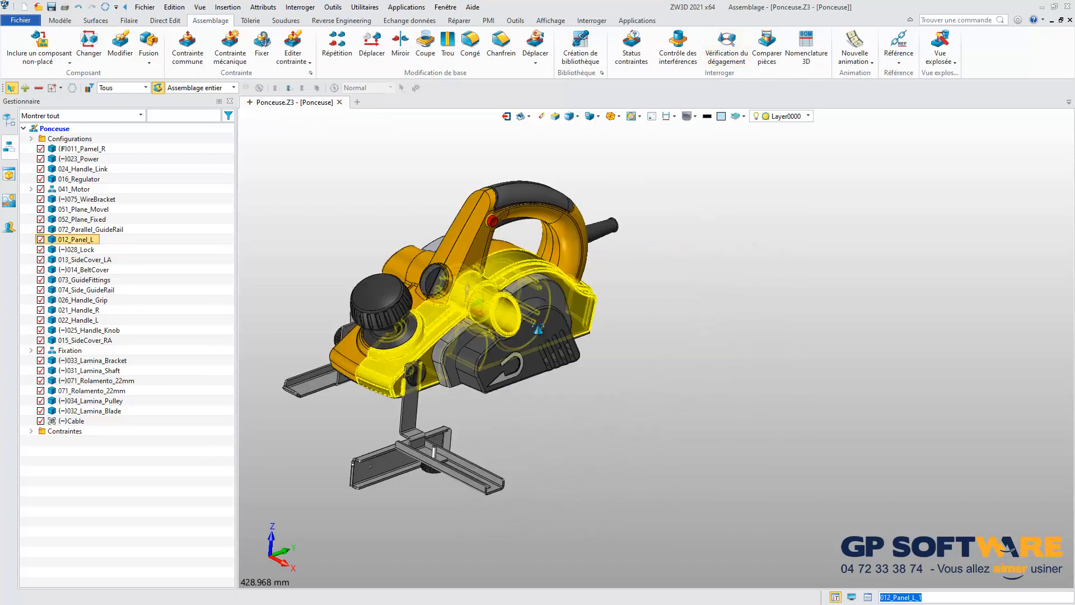
pyautogui.moveTo(516, 277); pyautogui.dragTo(599, 305, button='middle')
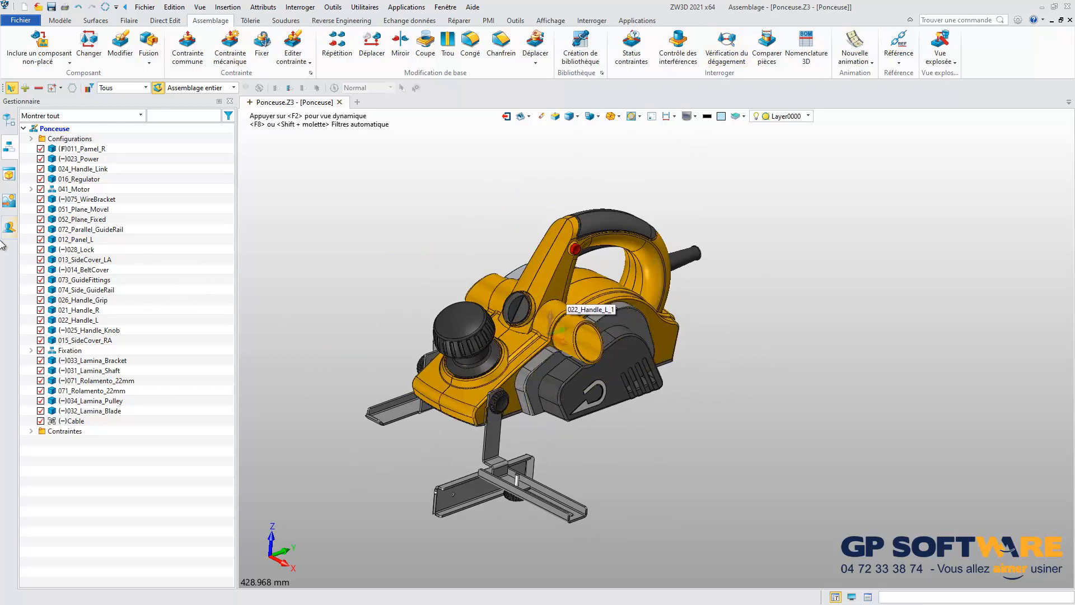
pyautogui.click(41, 239)
pyautogui.moveTo(312, 346); pyautogui.dragTo(538, 278, button='middle')
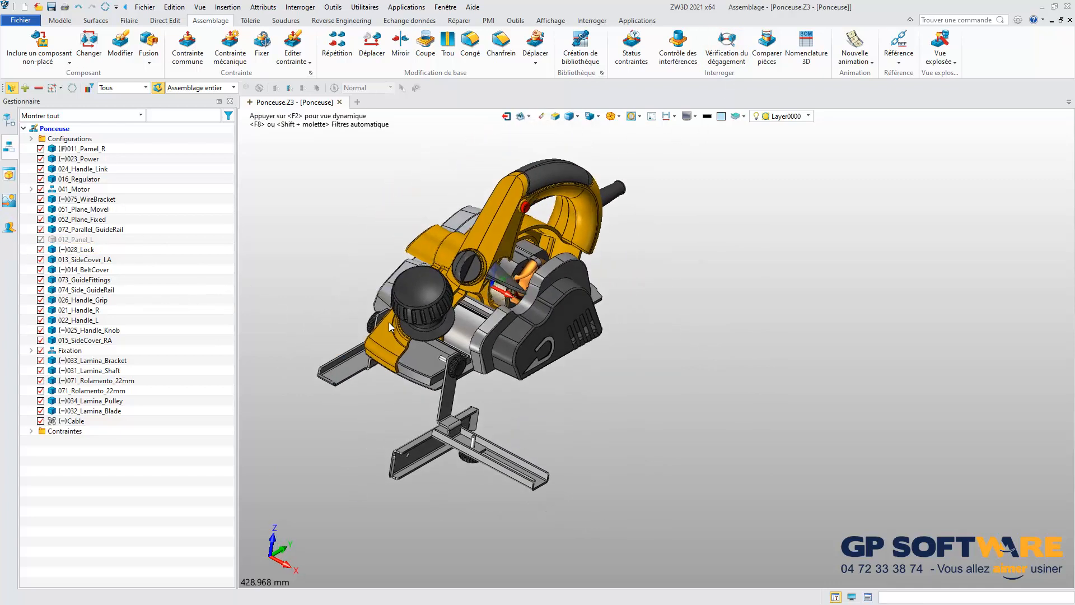
pyautogui.click(41, 259)
pyautogui.scroll(2, 492, 265)
pyautogui.scroll(1, 491, 265)
pyautogui.moveTo(602, 347)
pyautogui.mouseDown(button='right')
pyautogui.moveTo(590, 346)
pyautogui.moveTo(594, 336)
pyautogui.mouseUp(button='right')
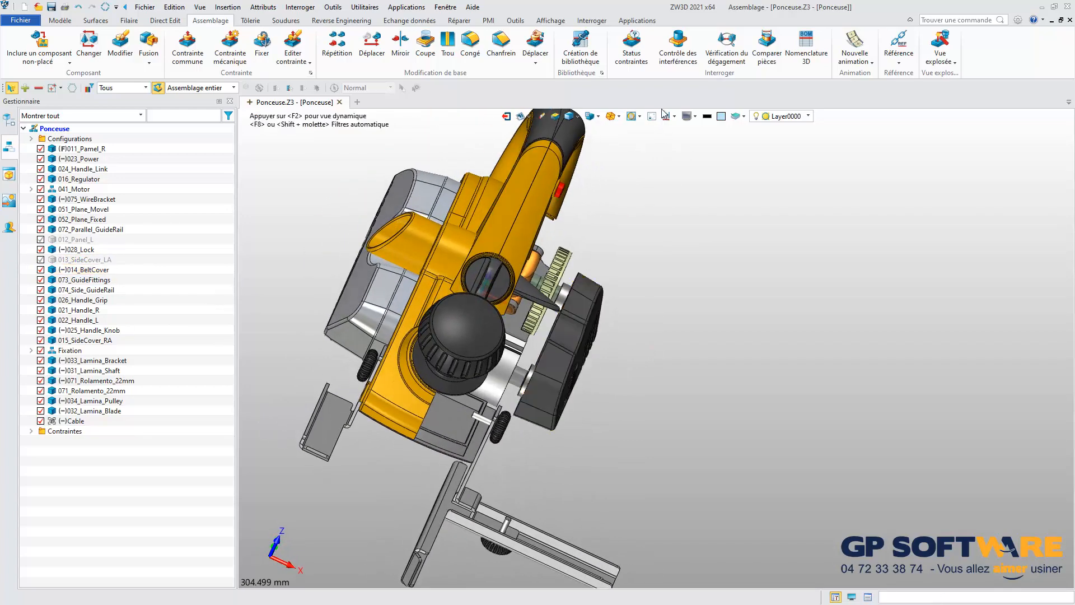
# - Run a clearance check between 041_Motor and 014_BeltCover with a 5 mm threshold, limited to the selection
pyautogui.click(727, 49)
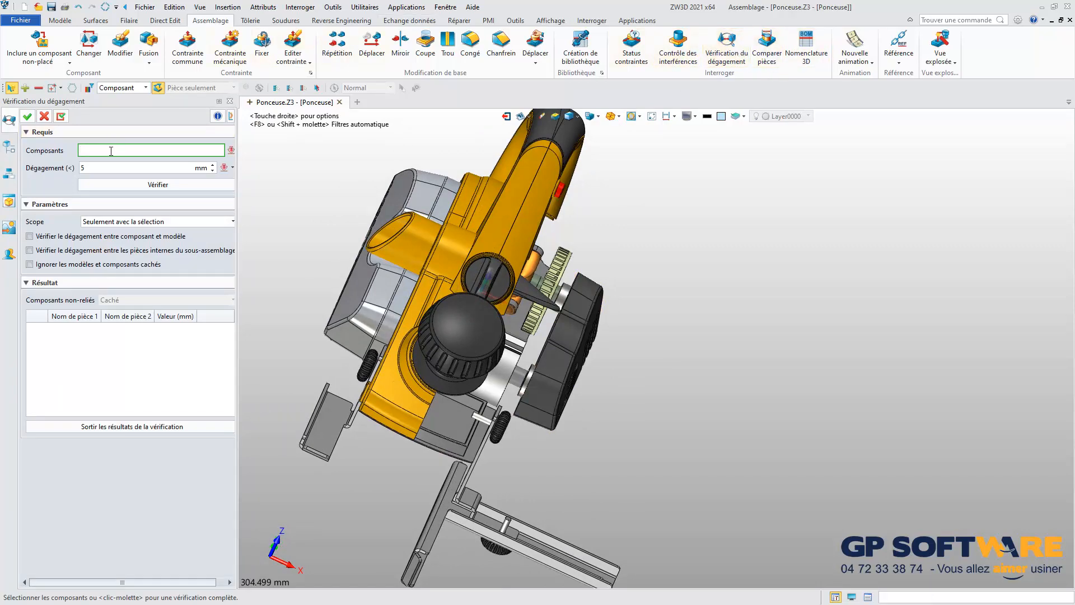
pyautogui.moveTo(621, 350)
pyautogui.mouseDown(button='right')
pyautogui.moveTo(660, 364)
pyautogui.moveTo(629, 353)
pyautogui.mouseUp(button='right')
pyautogui.scroll(2, 560, 313)
pyautogui.click(567, 258)
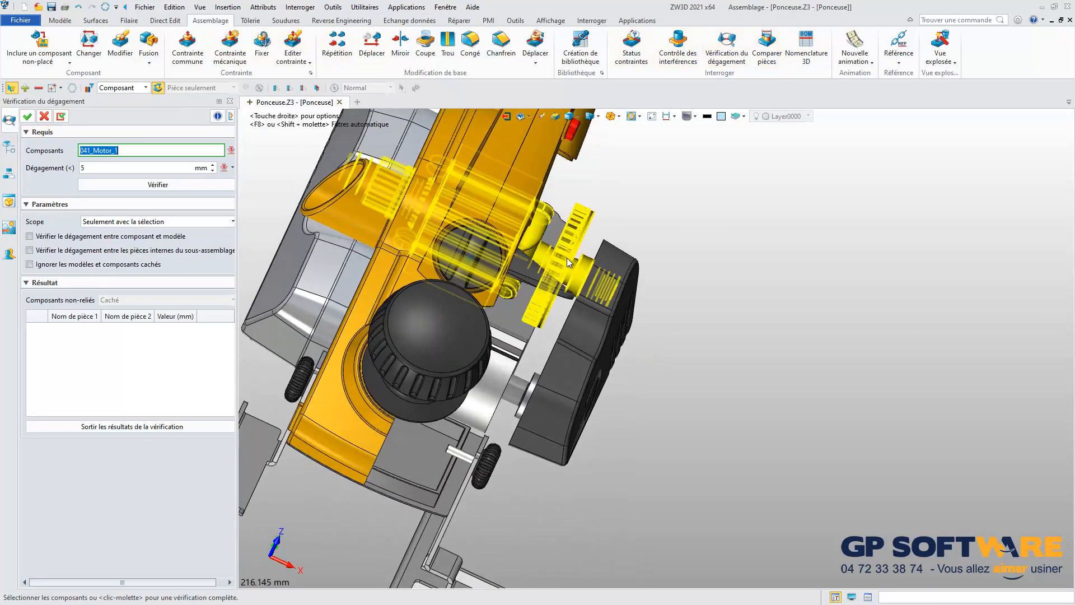
pyautogui.click(613, 264)
pyautogui.click(110, 166)
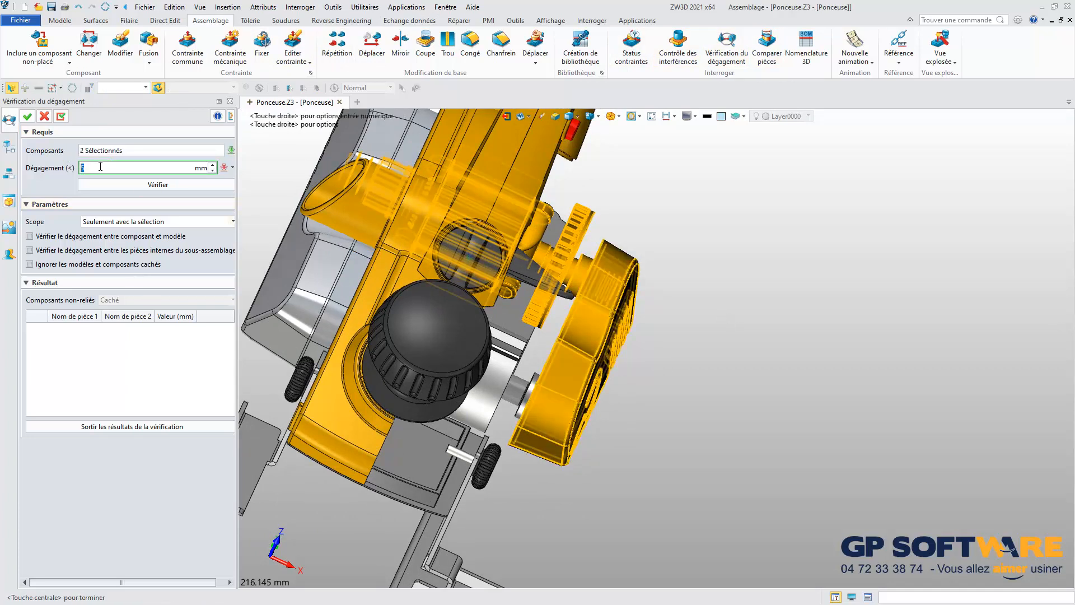
pyautogui.click(156, 186)
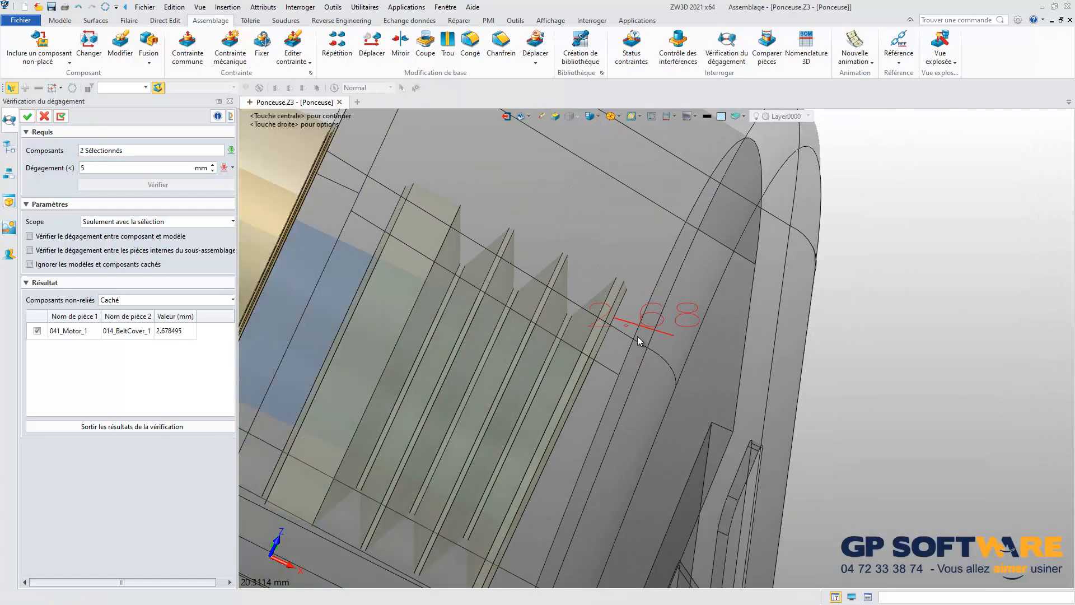
# - Examine the marked clearance between the motor pulley and belt cover from several angles, and close the check
pyautogui.moveTo(638, 336); pyautogui.dragTo(614, 367, button='middle')
pyautogui.scroll(-8, 627, 337)
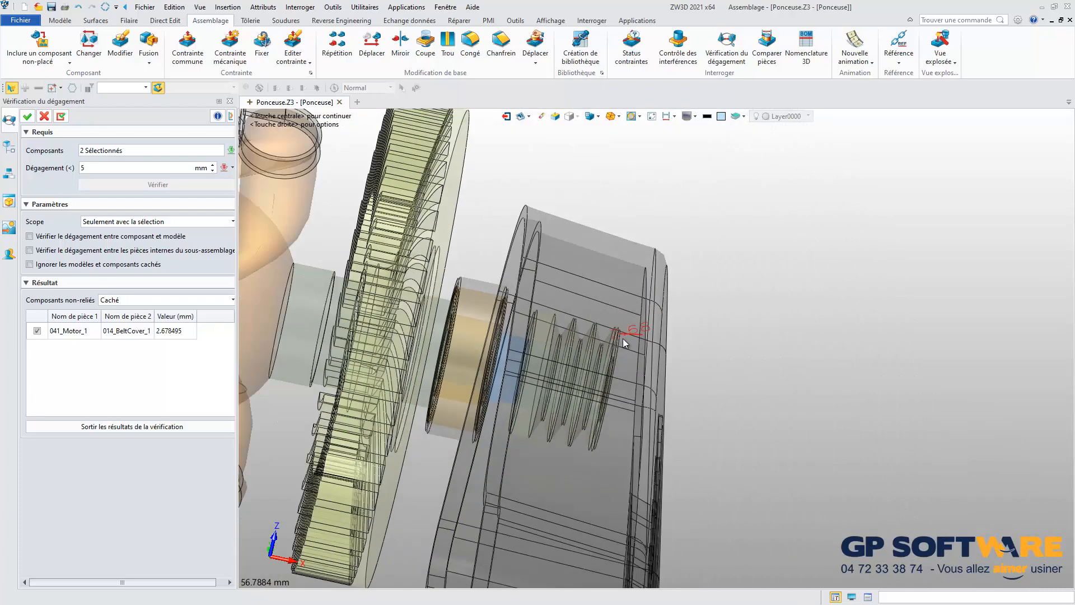
pyautogui.scroll(7, 624, 338)
pyautogui.moveTo(639, 345); pyautogui.dragTo(634, 340, button='right')
pyautogui.moveTo(635, 340); pyautogui.dragTo(596, 334, button='middle')
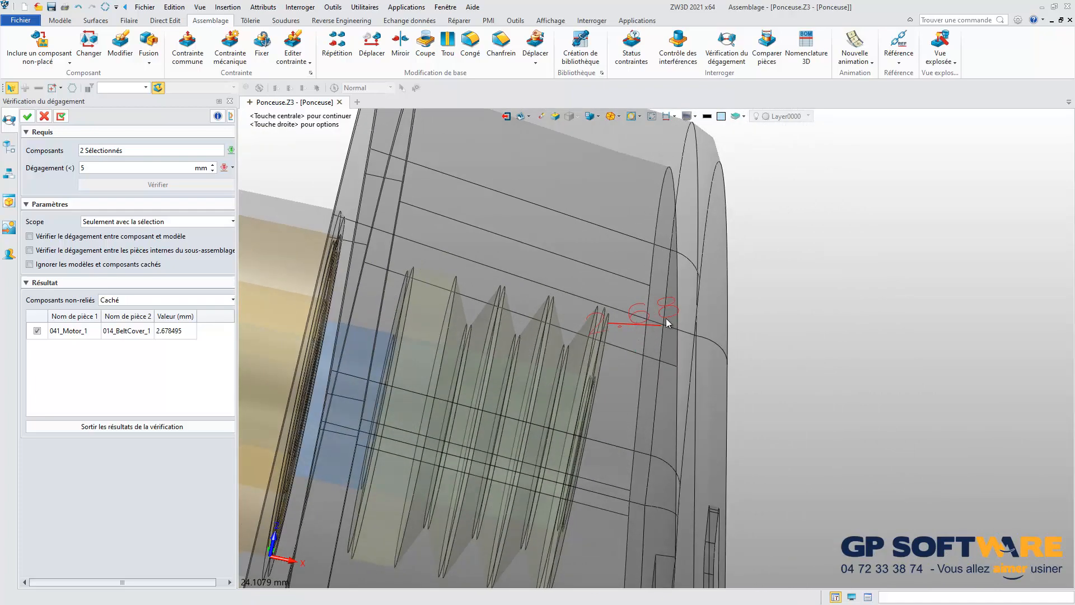
pyautogui.scroll(-10, 666, 318)
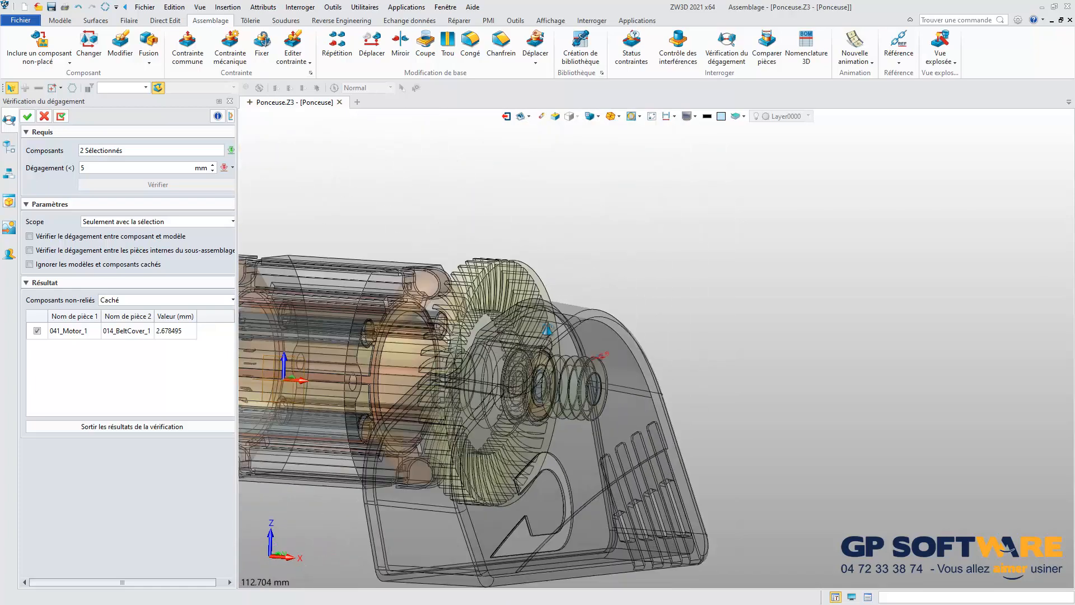
pyautogui.moveTo(547, 329); pyautogui.dragTo(608, 423, button='right')
pyautogui.click(27, 117)
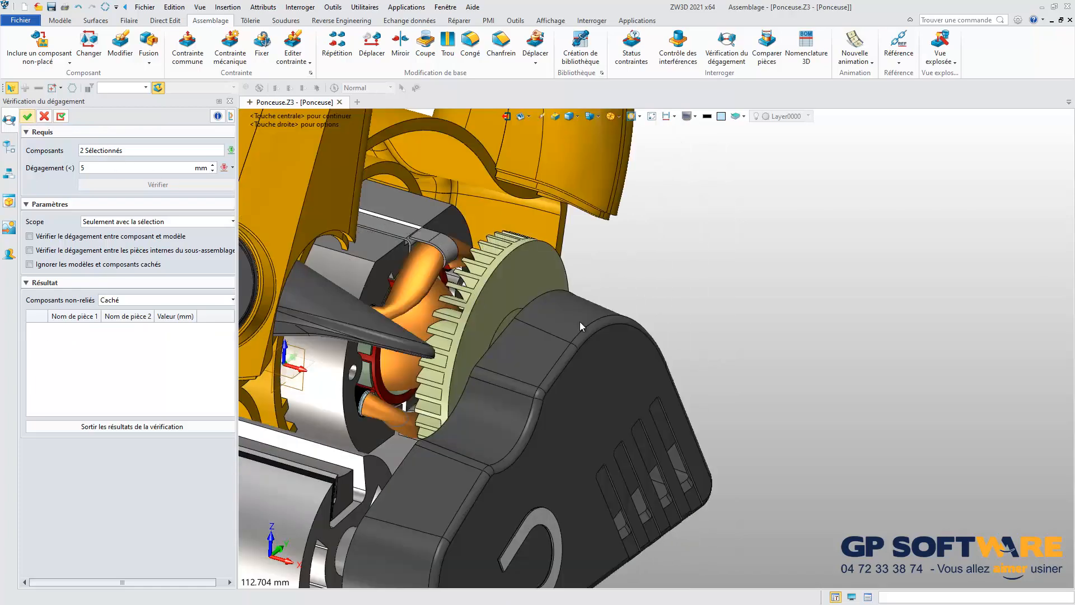
pyautogui.scroll(-8, 609, 335)
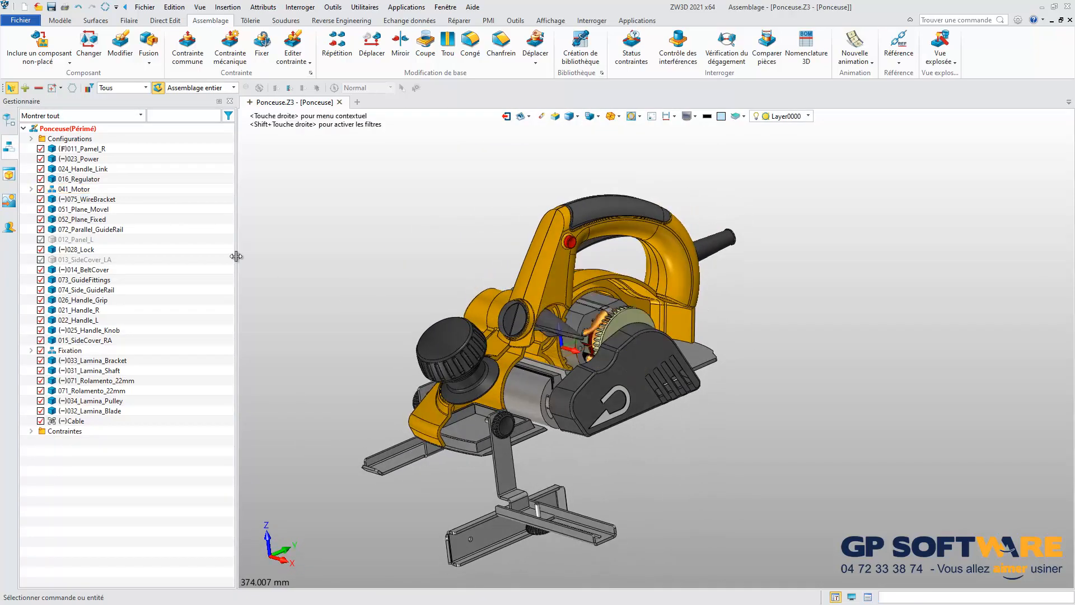